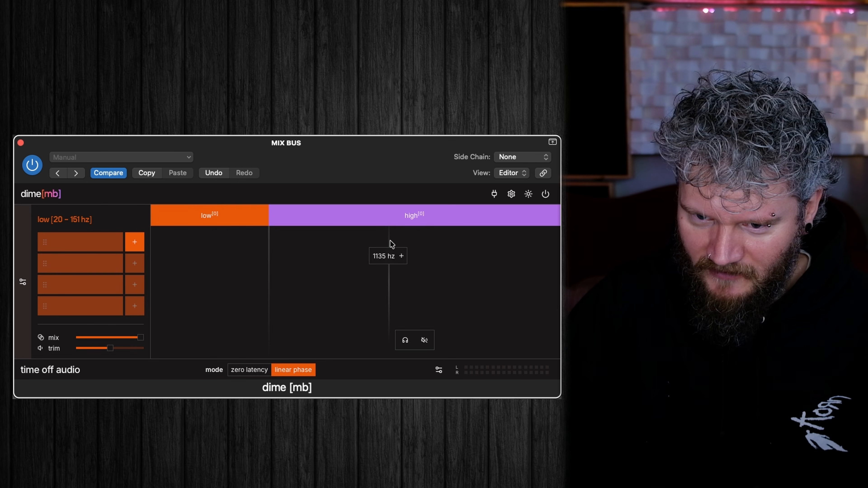
# Add a second crossover at about 1105 Hz to create a mid band, and look through each band's effect slots.
pyautogui.click(389, 258)
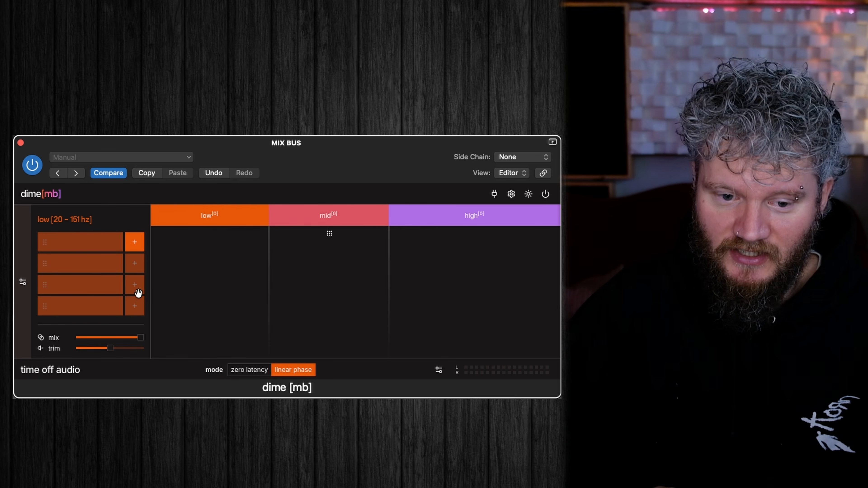
pyautogui.moveTo(102, 336)
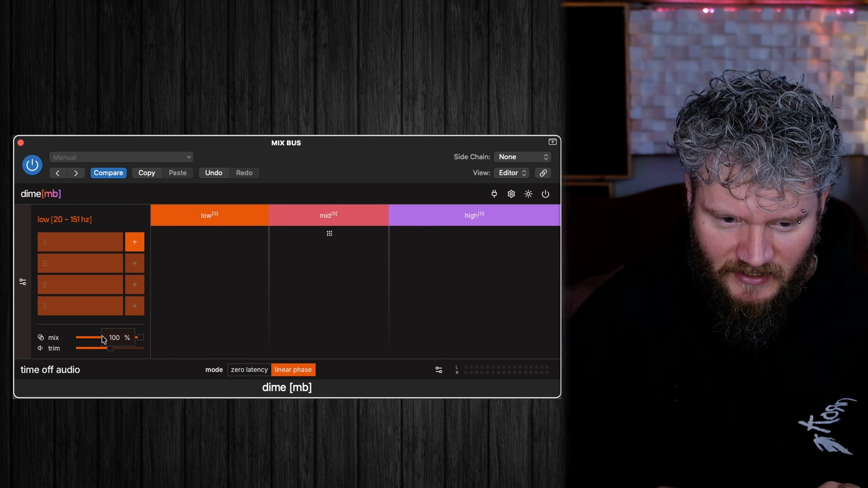
pyautogui.moveTo(92, 354)
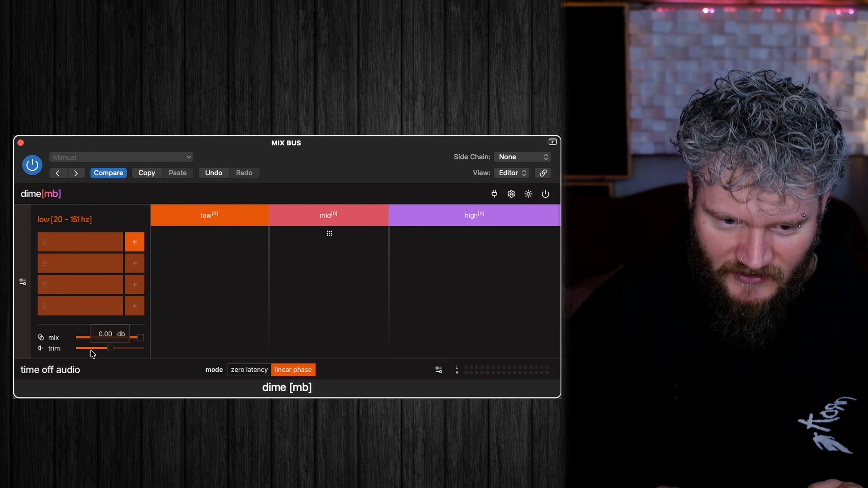
pyautogui.click(311, 215)
pyautogui.click(455, 218)
pyautogui.click(325, 220)
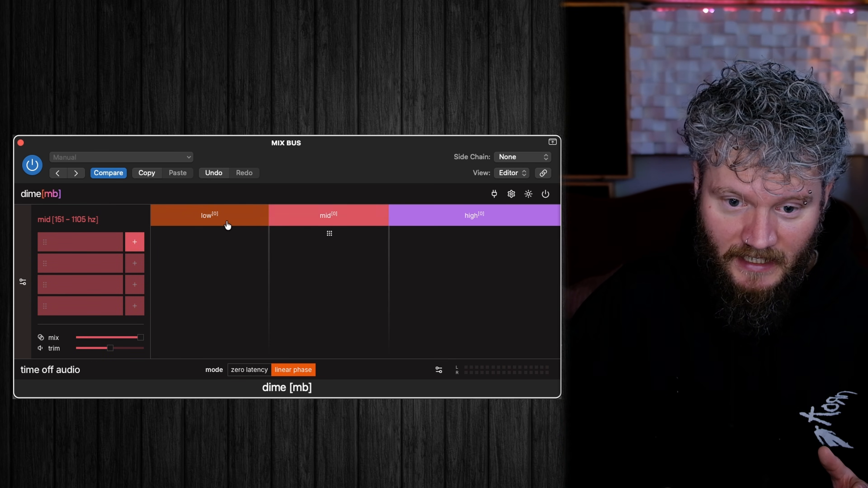
# Try the zero latency mode and the light theme, returning to linear phase and the dark theme.
pyautogui.click(242, 371)
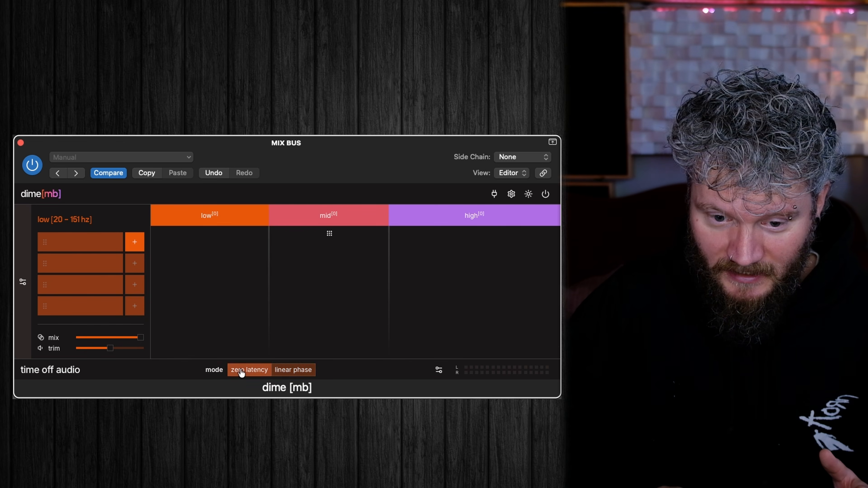
pyautogui.click(295, 370)
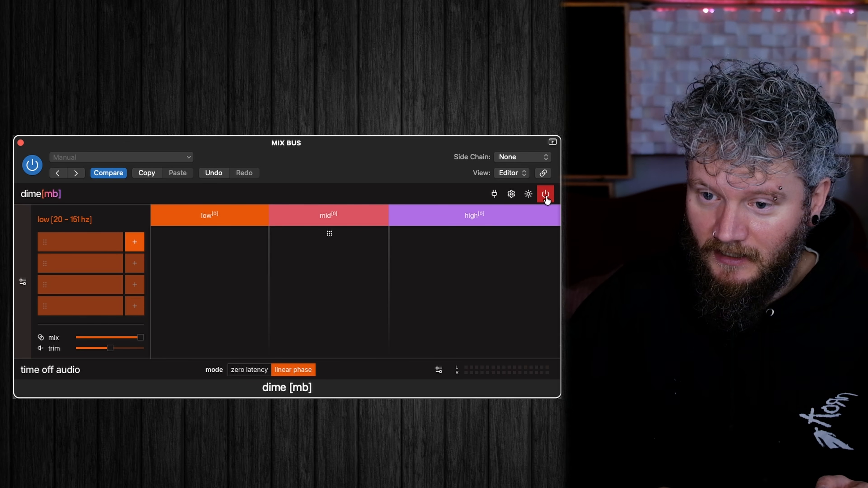
pyautogui.click(529, 194)
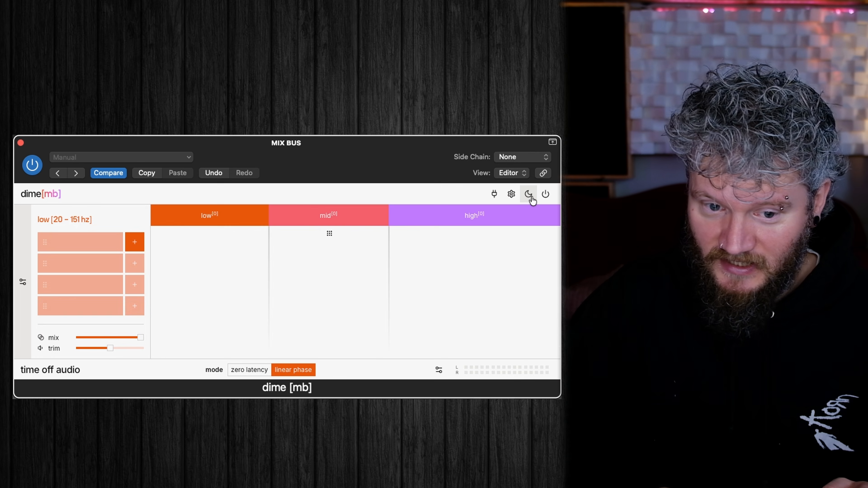
pyautogui.click(530, 197)
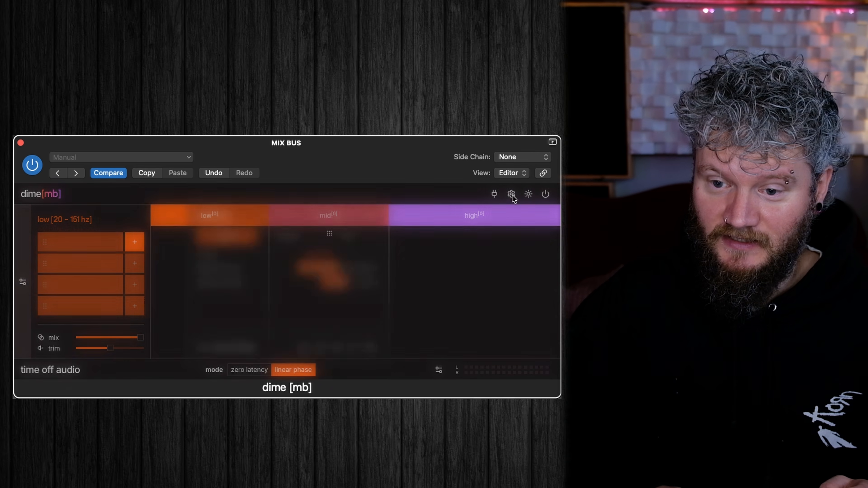
# Examine the plugin manager's VST3 format and scan locations, and close the manager.
pyautogui.click(495, 196)
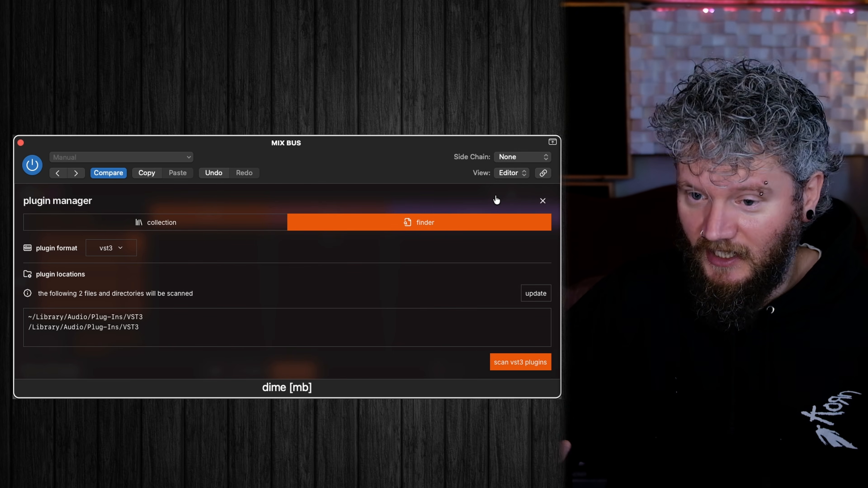
pyautogui.click(542, 202)
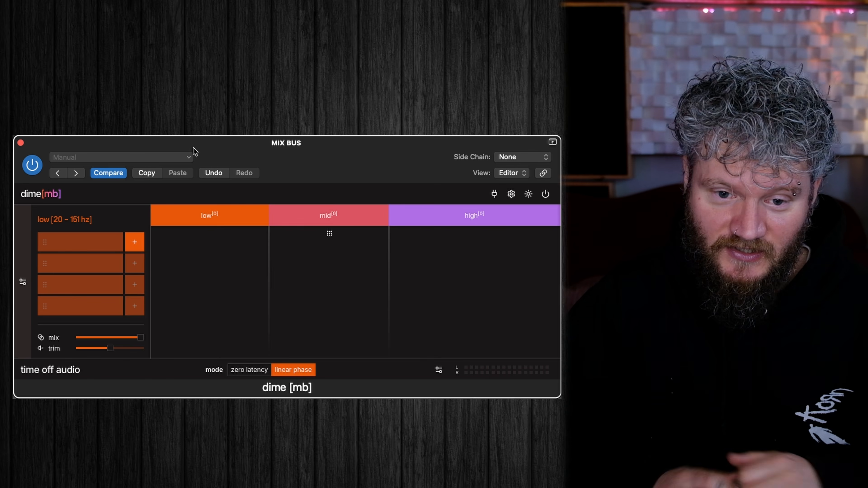
# Play the mix and compare it with the dime [mb] plug-in bypassed and active on the mix bus.
pyautogui.press('space')
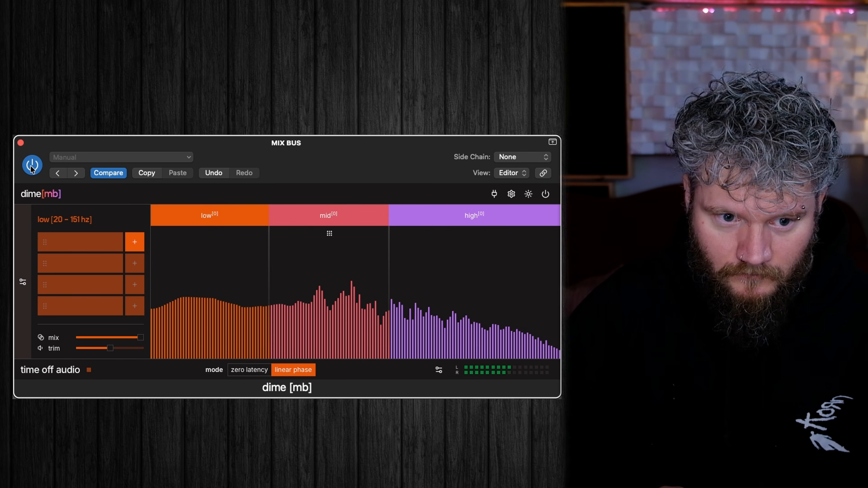
pyautogui.click(31, 166)
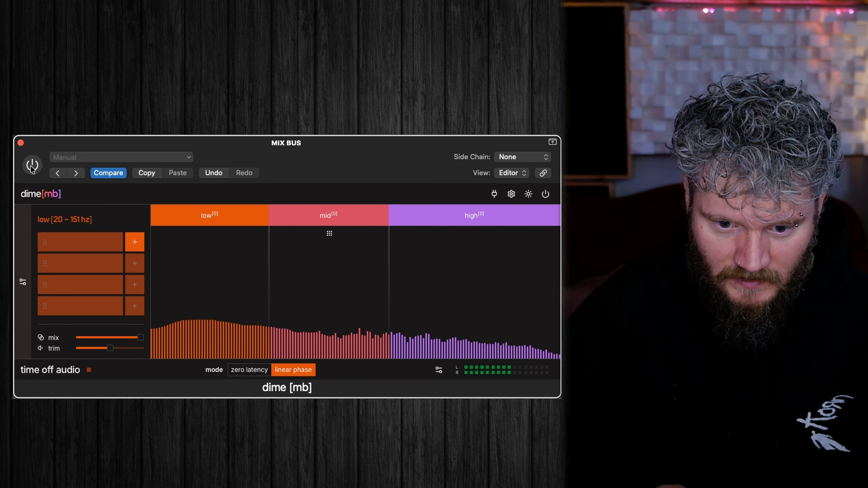
pyautogui.click(32, 166)
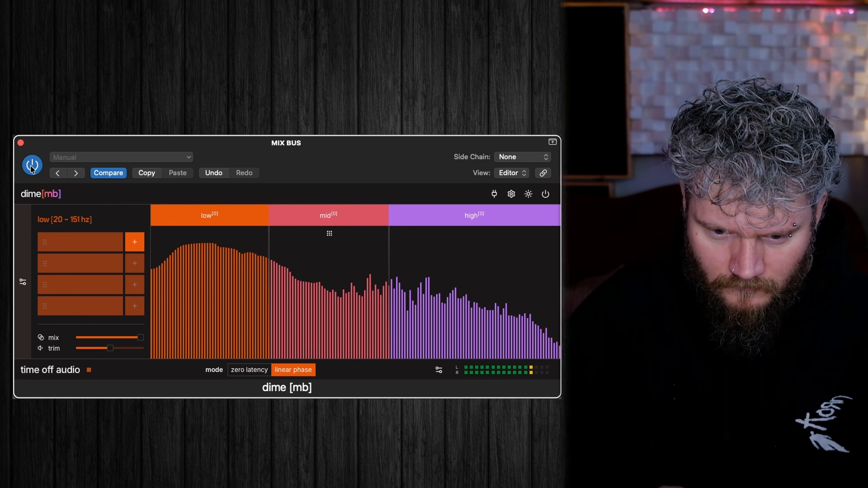
pyautogui.click(31, 166)
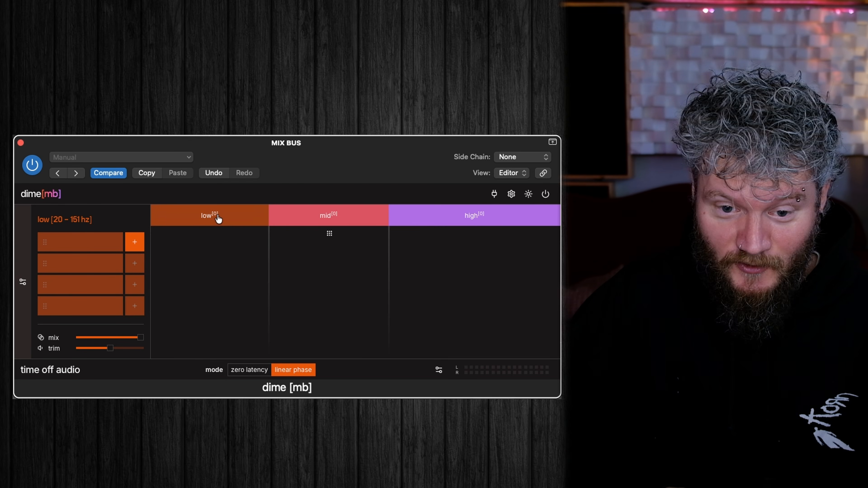
# Load the uadx 1176 rev a compressor into the first slot of the low, mid and high bands.
pyautogui.click(136, 244)
pyautogui.write('1176')
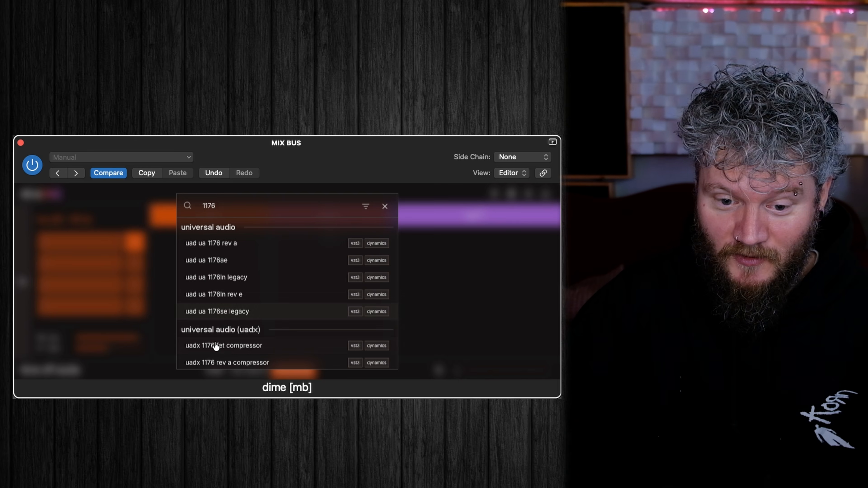
pyautogui.scroll(-1, 214, 354)
pyautogui.click(214, 352)
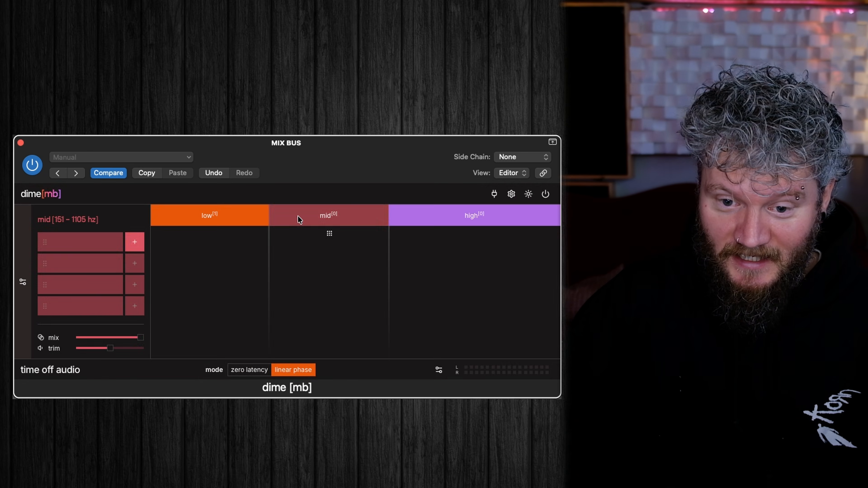
pyautogui.click(134, 243)
pyautogui.write('1176')
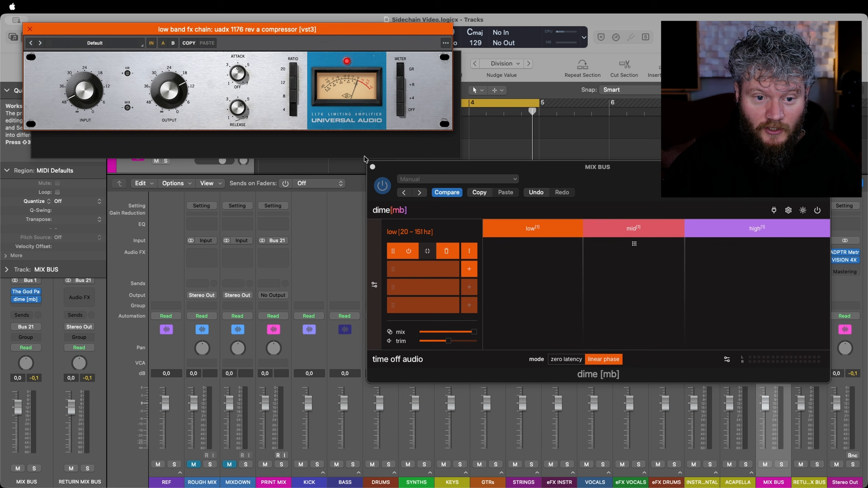
# Spread the compressor windows apart and close the high-band and mid-band ones, keeping the low-band compressor open.
pyautogui.moveTo(413, 34); pyautogui.dragTo(432, 263)
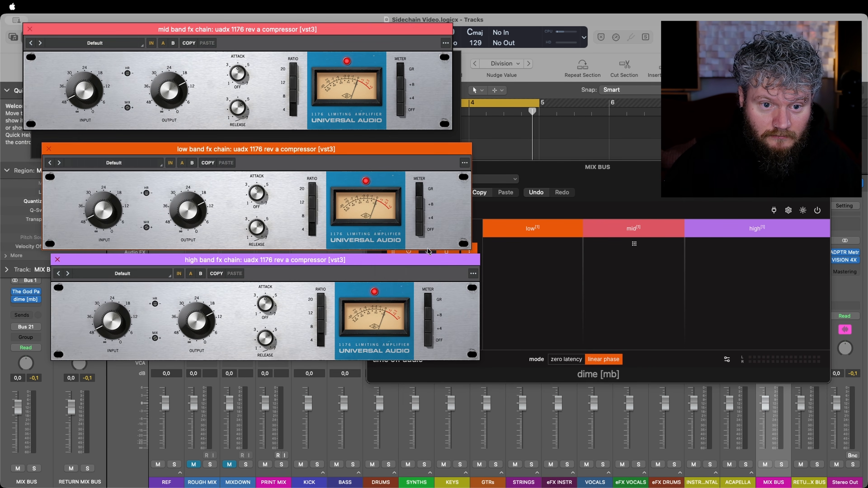
pyautogui.moveTo(393, 29); pyautogui.dragTo(789, 32)
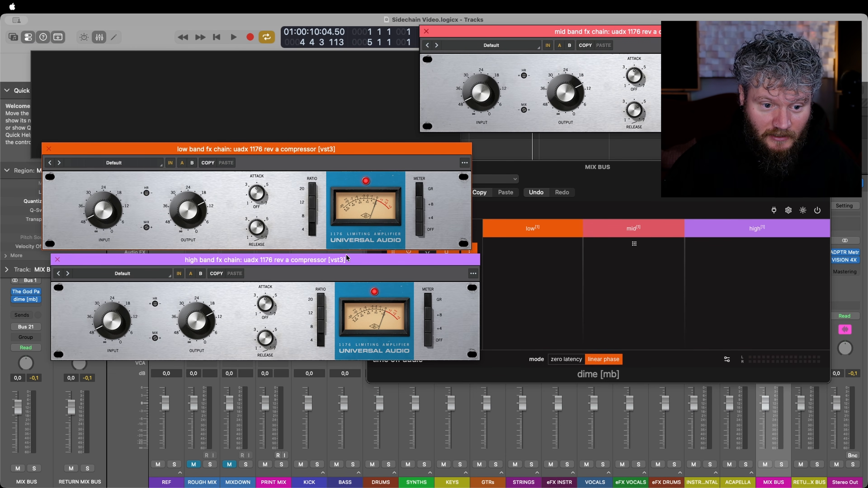
pyautogui.click(57, 260)
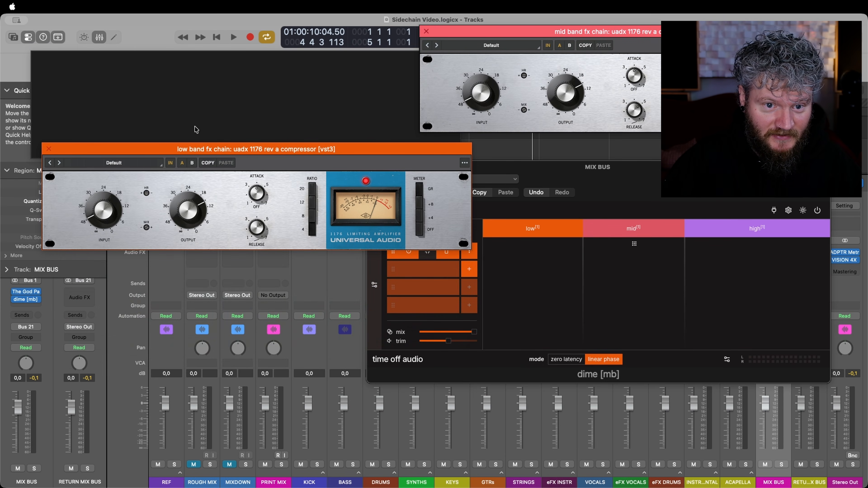
pyautogui.click(426, 32)
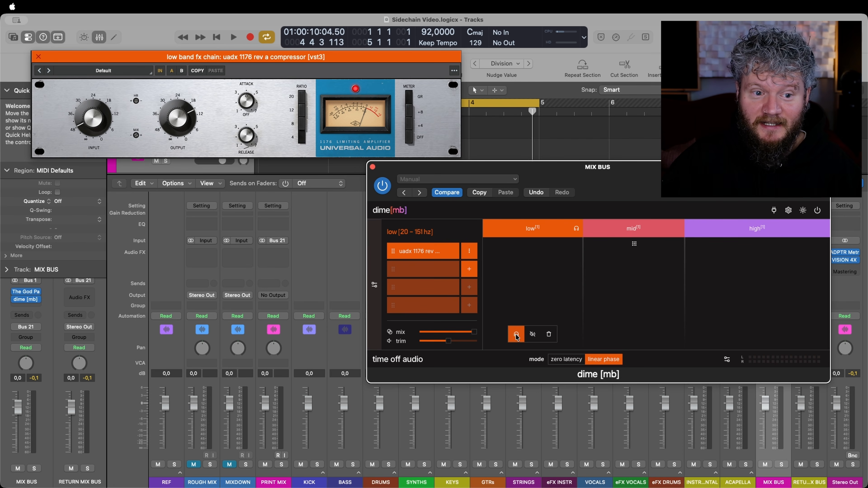
# Play the loop with the low band soloed and adjust its 1176 compressor's controls by ear.
pyautogui.press('space')
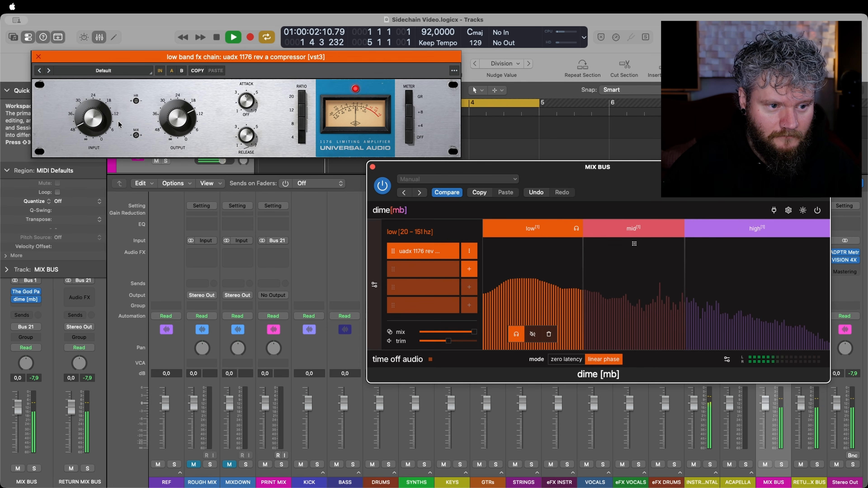
pyautogui.click(136, 109)
pyautogui.moveTo(136, 101); pyautogui.dragTo(135, 139)
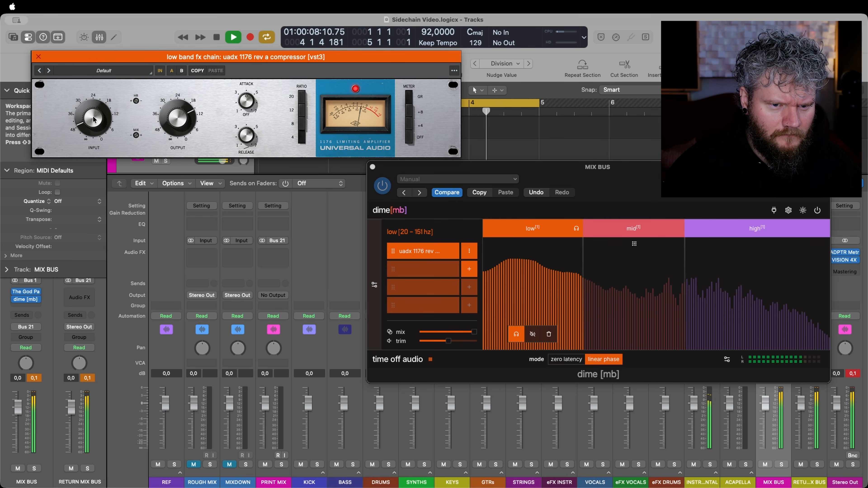
pyautogui.moveTo(255, 121); pyautogui.dragTo(256, 116)
# Compare the soloed low band with its 1176 bypassed and active, in both zero latency and linear phase modes.
pyautogui.click(409, 253)
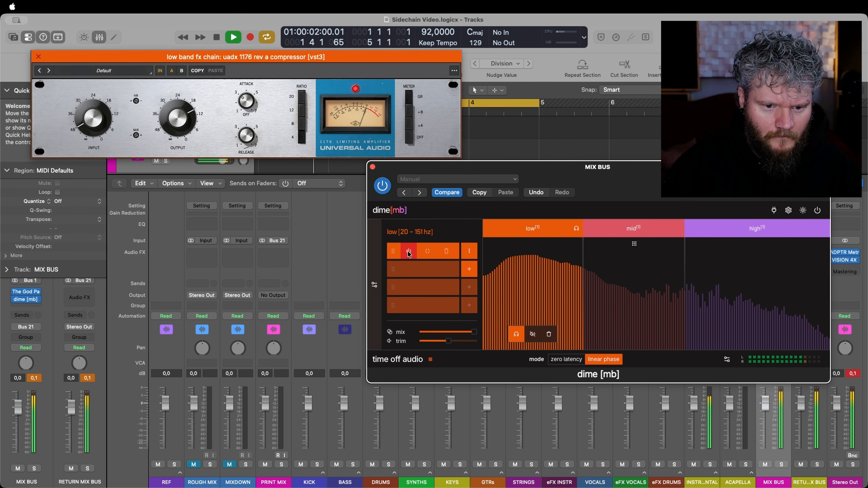
pyautogui.click(247, 103)
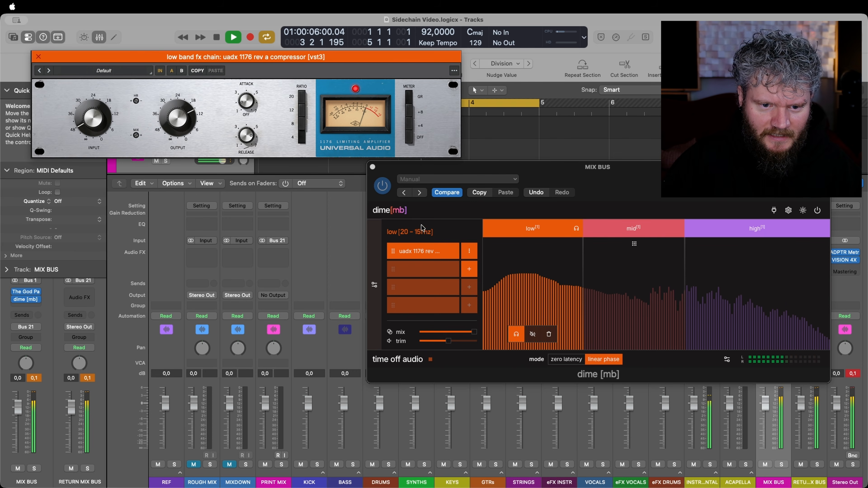
pyautogui.click(408, 252)
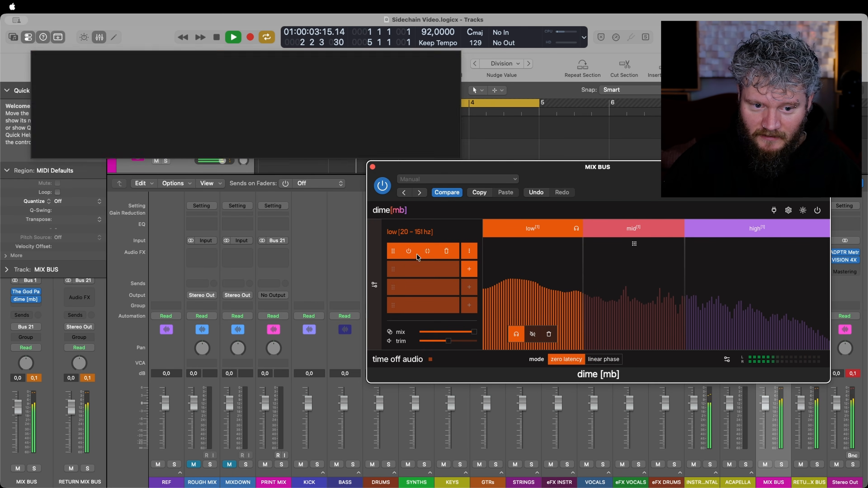
pyautogui.moveTo(411, 254)
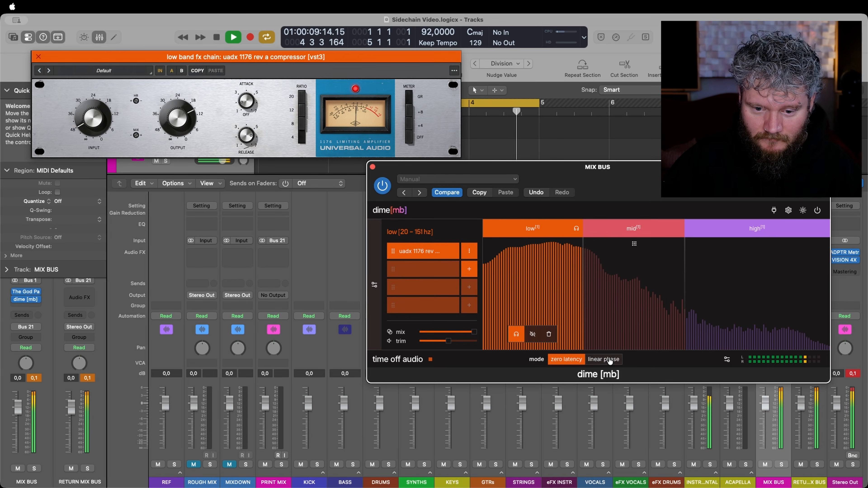
pyautogui.click(251, 106)
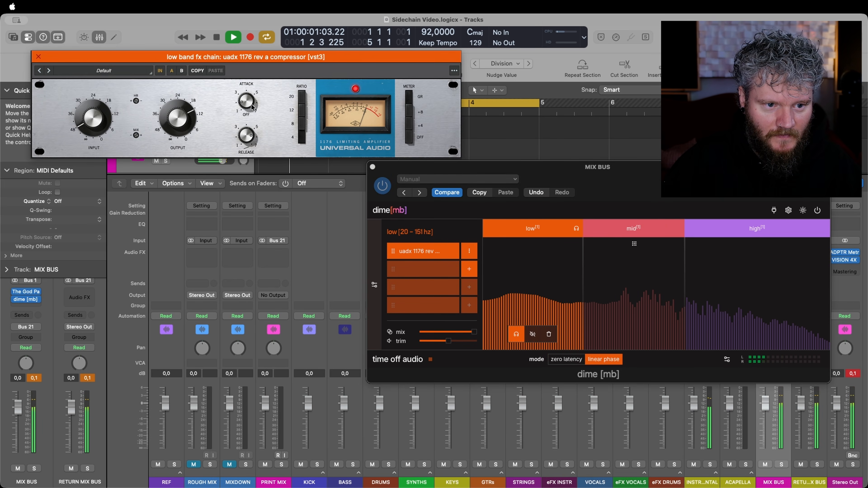
pyautogui.click(403, 252)
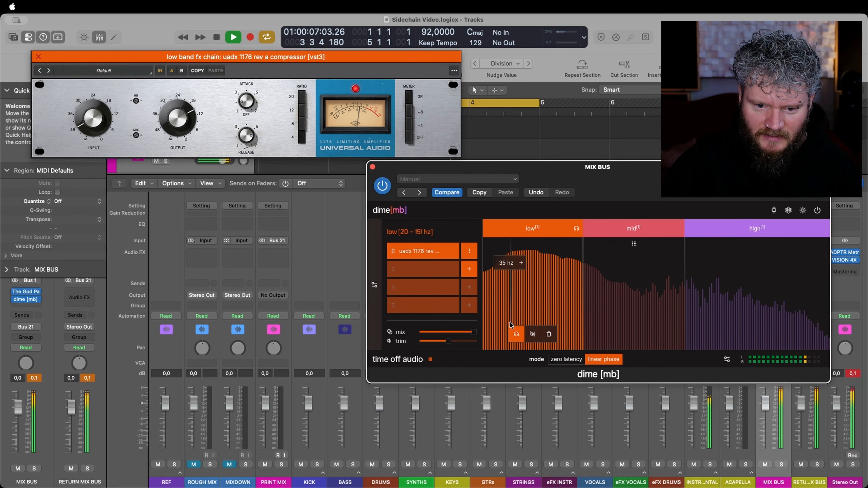
# Stop playback, solo the mid band instead of the low band, and open the mid band's 1176 compressor.
pyautogui.press('space')
pyautogui.click(516, 338)
pyautogui.click(640, 236)
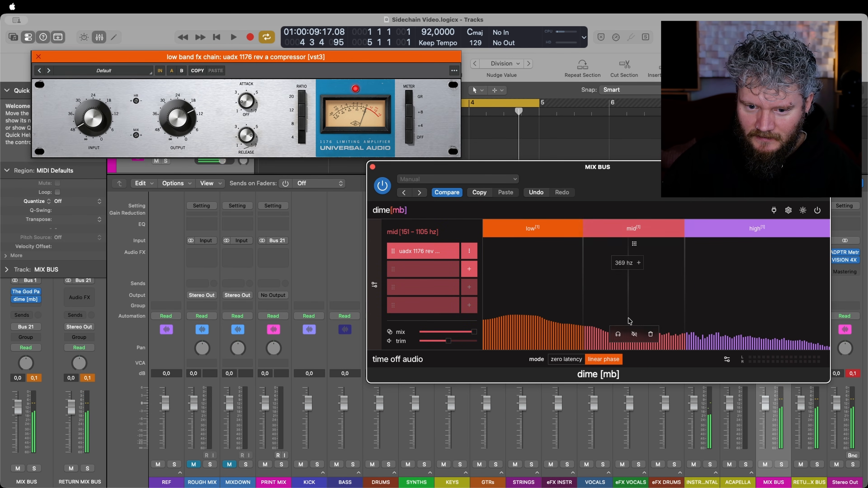
pyautogui.click(619, 336)
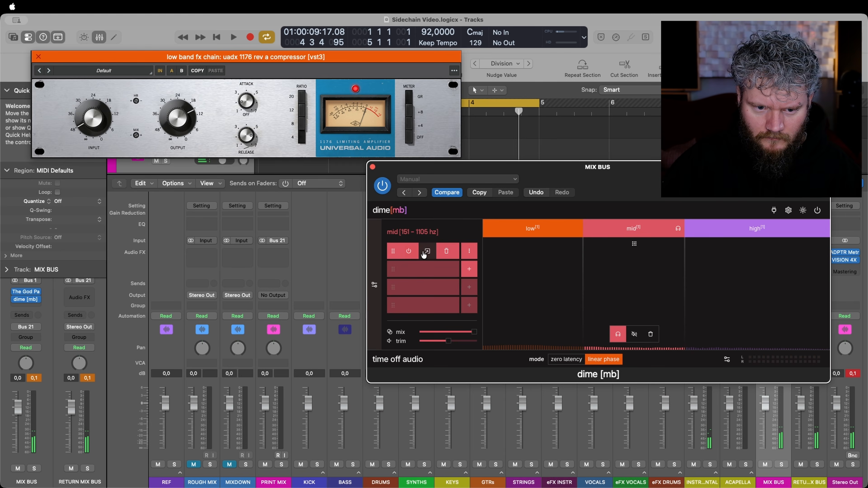
pyautogui.click(427, 252)
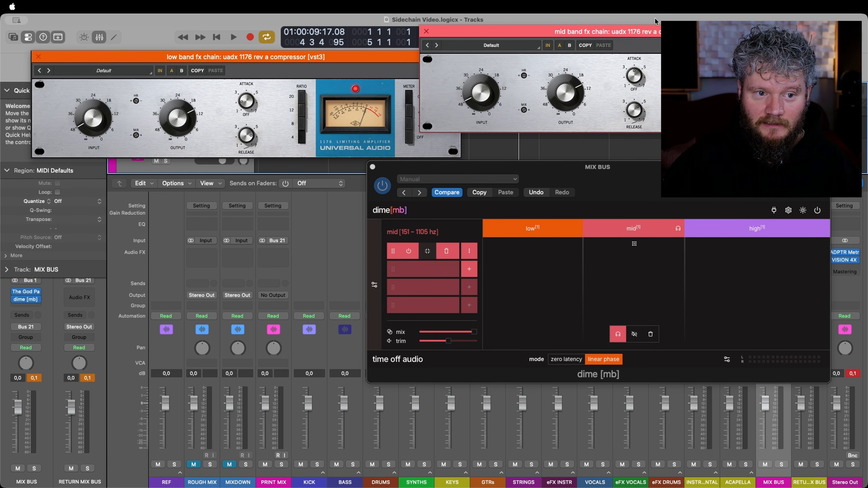
# Play the loop with the mid band soloed, compare its 1176 compressor bypassed and active, and stop playback.
pyautogui.press('space')
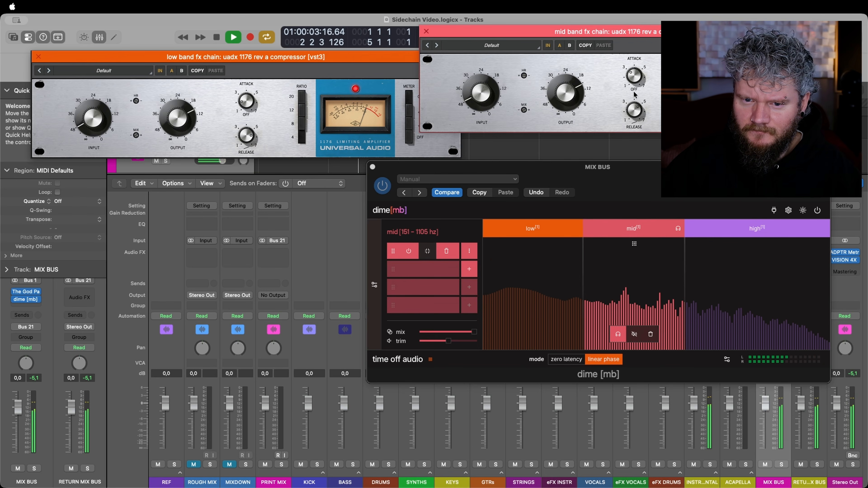
pyautogui.click(409, 253)
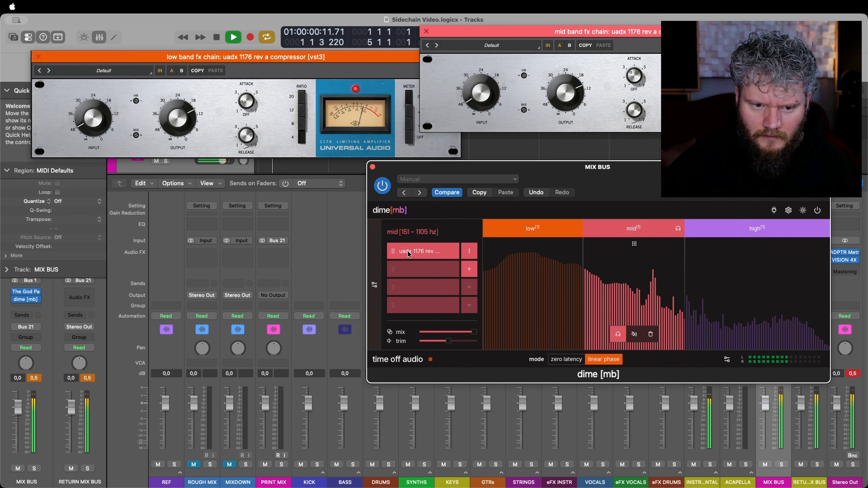
pyautogui.moveTo(408, 252)
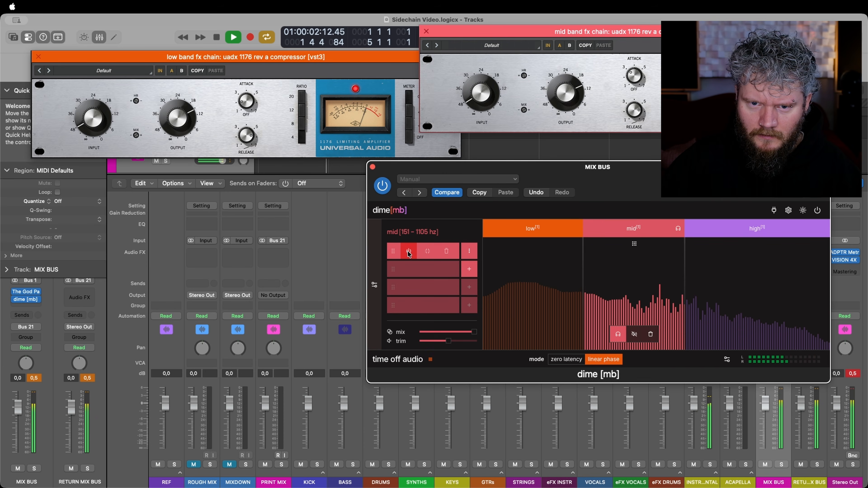
pyautogui.click(568, 98)
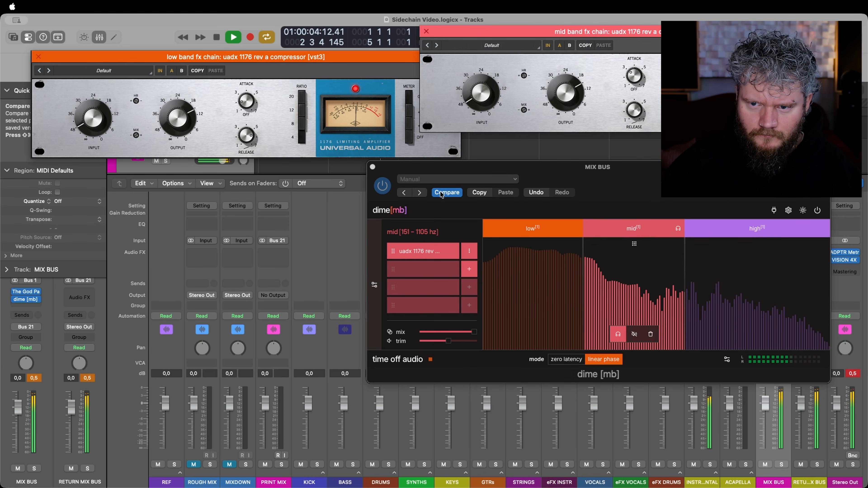
pyautogui.click(410, 253)
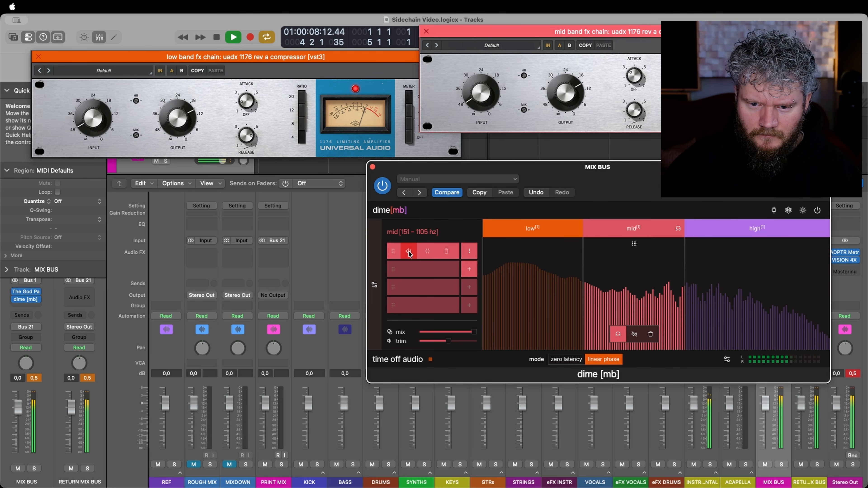
pyautogui.moveTo(684, 277)
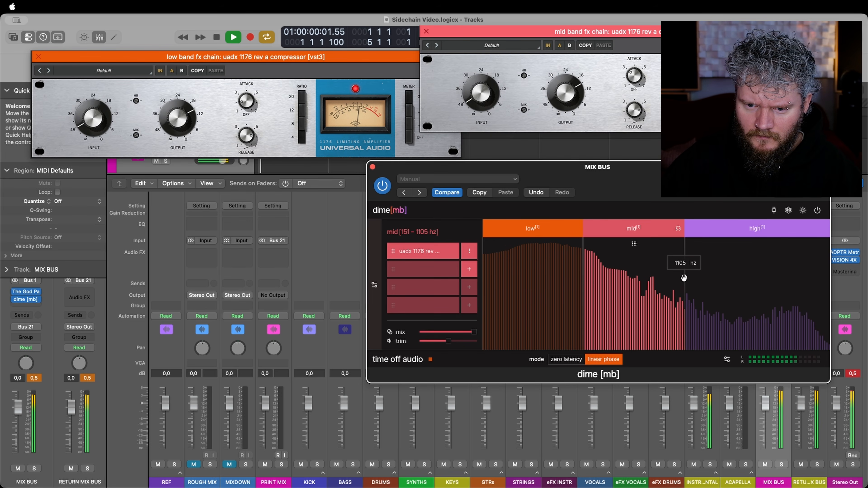
pyautogui.click(412, 254)
pyautogui.press('space')
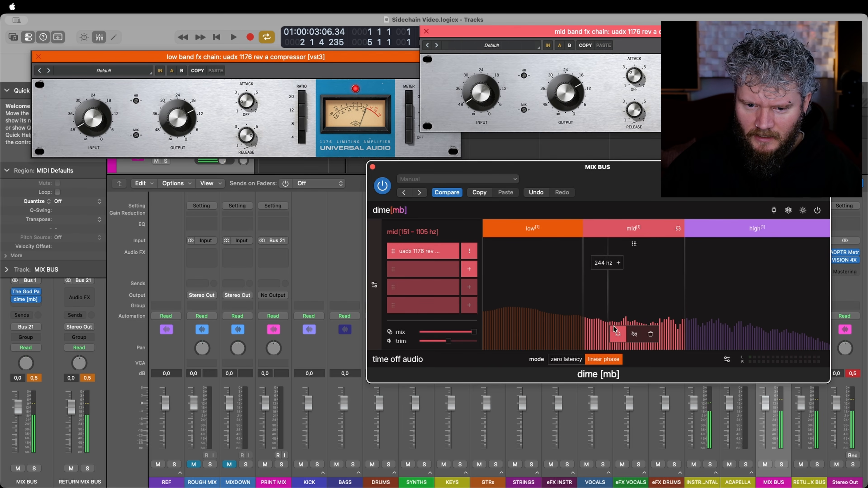
# Solo the high band instead of the mid band, open the high band's 1176 compressor and start playback.
pyautogui.click(617, 334)
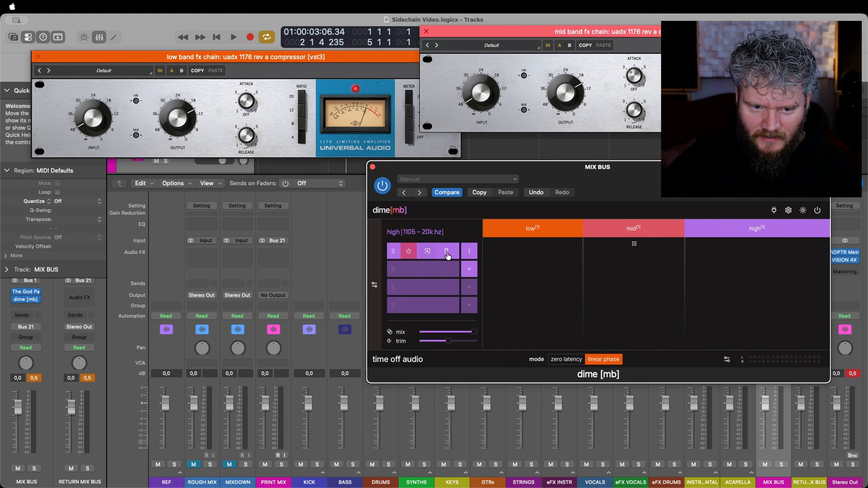
pyautogui.click(425, 252)
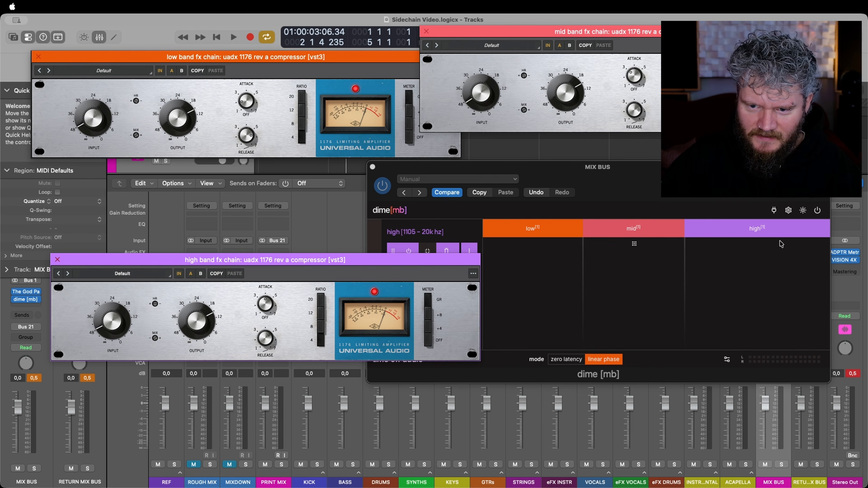
pyautogui.press('space')
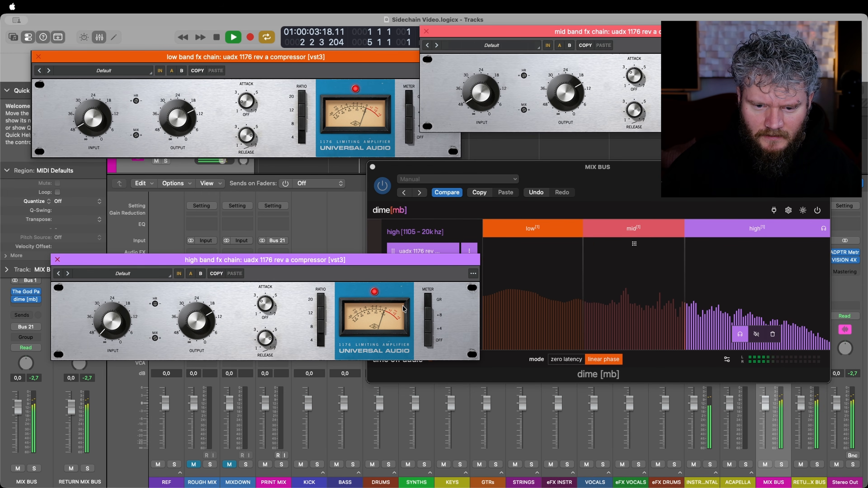
# Compare the soloed high band with its 1176 compressor bypassed and active during playback.
pyautogui.click(610, 183)
pyautogui.moveTo(409, 252)
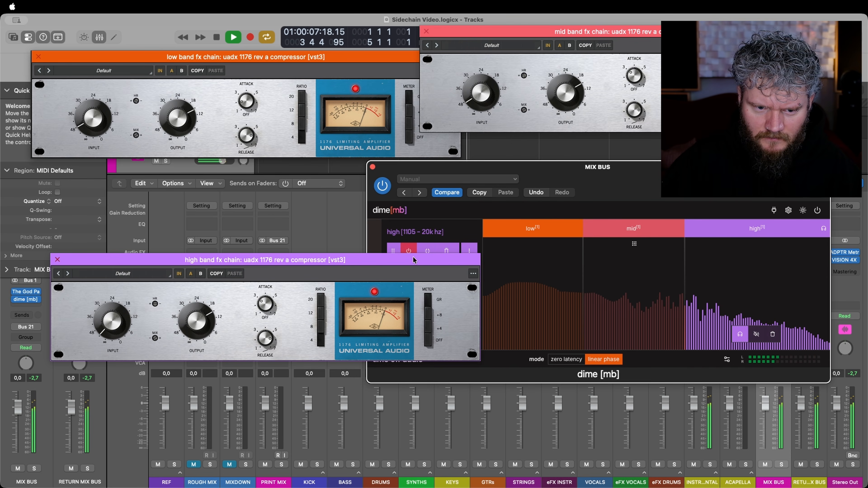
pyautogui.click(420, 214)
pyautogui.click(416, 240)
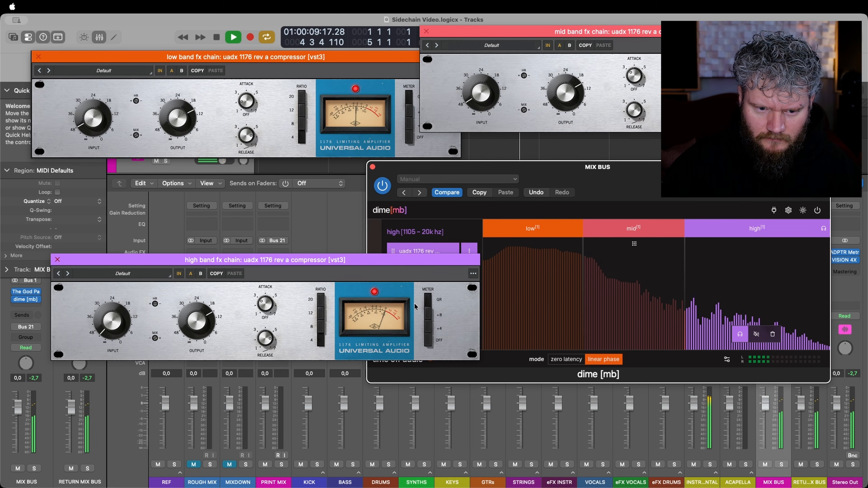
pyautogui.click(417, 264)
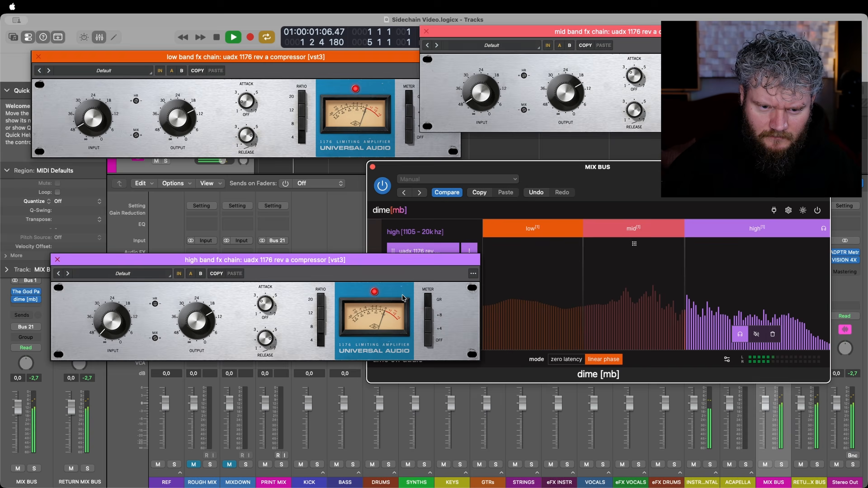
pyautogui.click(408, 258)
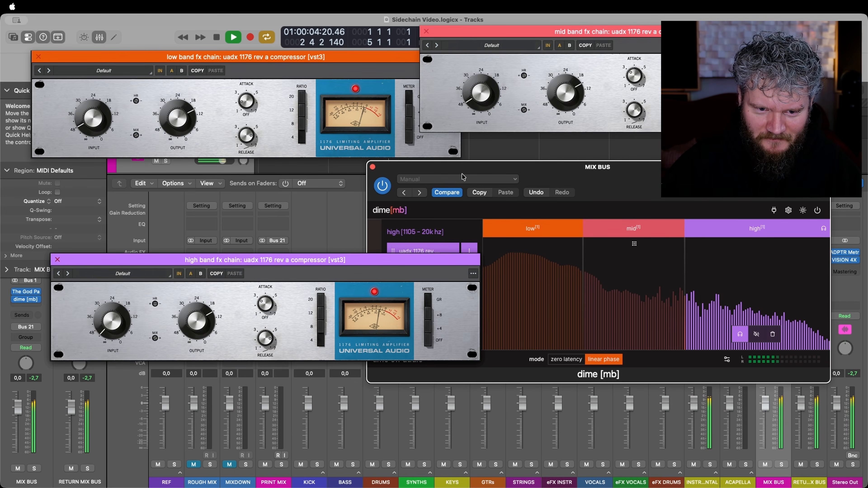
# Move the high-band compressor and dime [mb] windows apart and compare the full mix with dime [mb] bypassed and active.
pyautogui.moveTo(405, 259); pyautogui.dragTo(413, 304)
pyautogui.moveTo(541, 170); pyautogui.dragTo(559, 143)
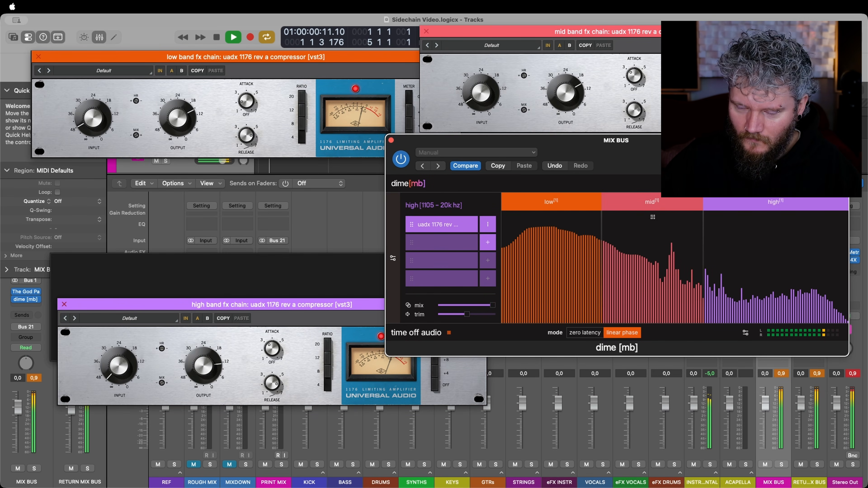
pyautogui.click(402, 161)
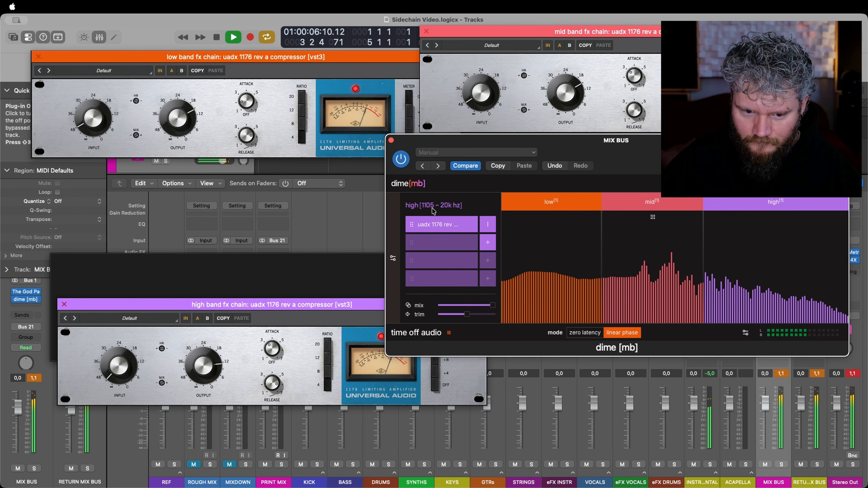
pyautogui.click(402, 163)
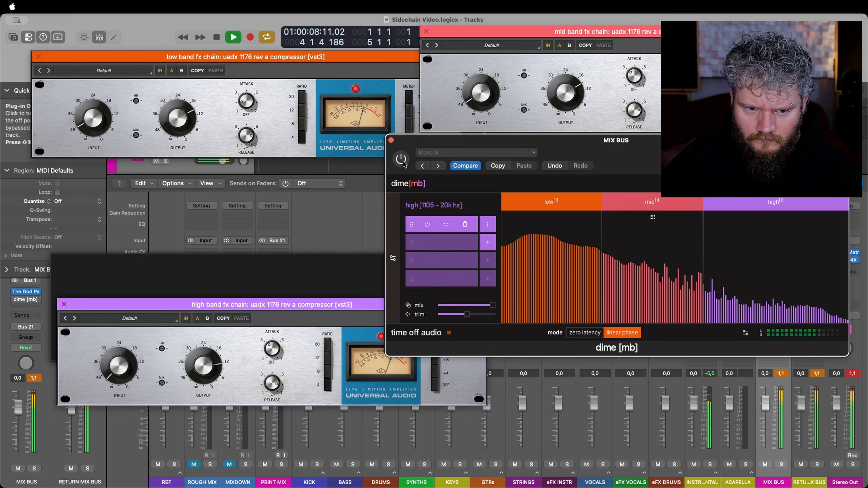
pyautogui.click(401, 160)
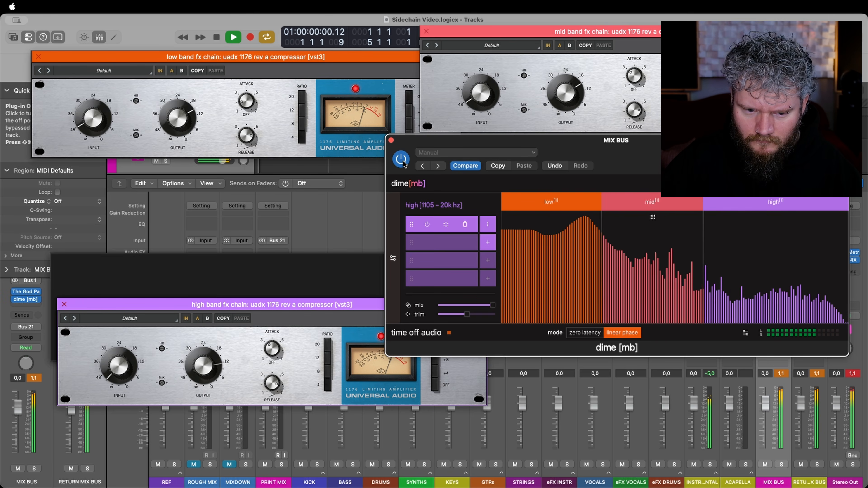
# Open dime [mb]'s global in gain, mix and out gain controls and adjust the out gain.
pyautogui.click(745, 333)
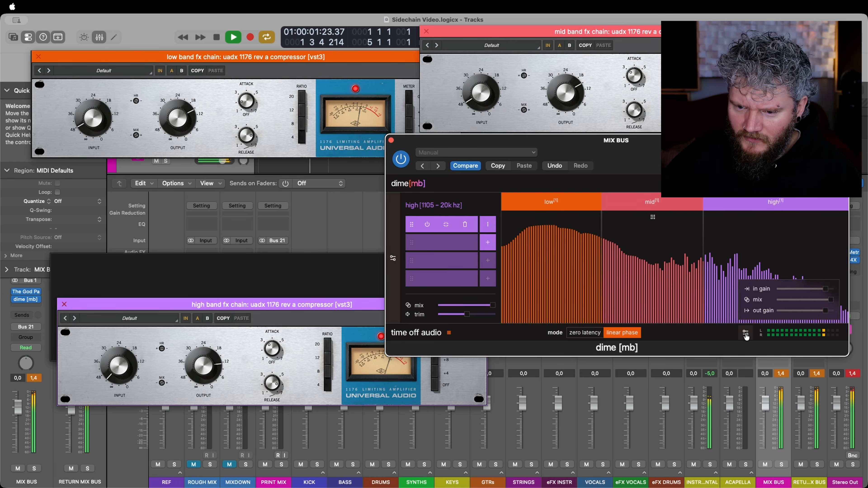
pyautogui.moveTo(761, 289)
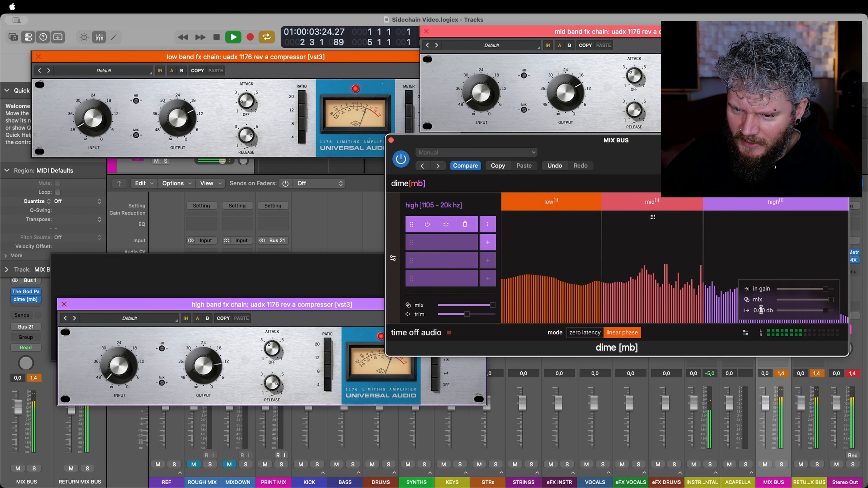
pyautogui.click(823, 311)
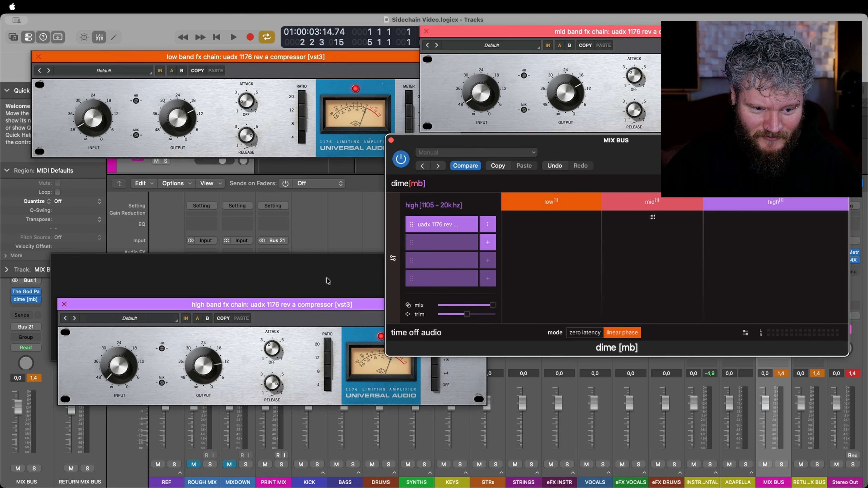
# Move the low-band compressor window down and bring the dime [mb] and high-band compressor windows to the front.
pyautogui.moveTo(353, 65); pyautogui.dragTo(327, 98)
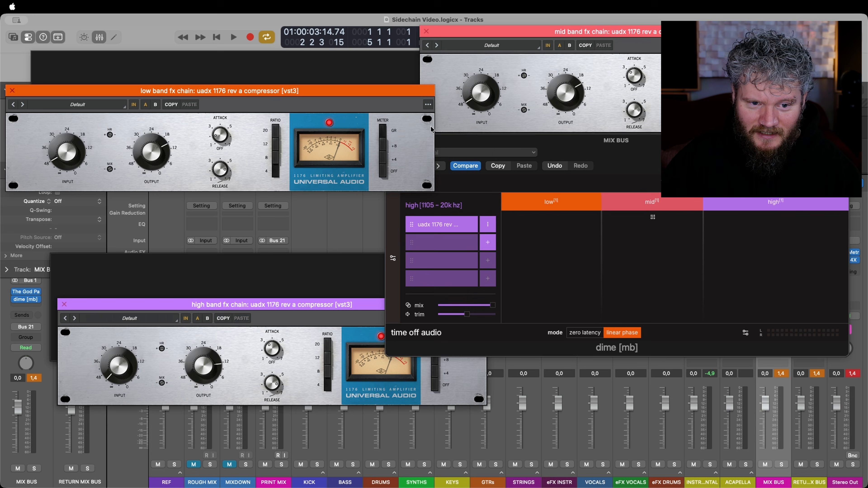
pyautogui.moveTo(387, 100)
pyautogui.mouseDown()
pyautogui.moveTo(405, 151)
pyautogui.moveTo(375, 106)
pyautogui.moveTo(398, 95)
pyautogui.mouseUp()
pyautogui.click(608, 153)
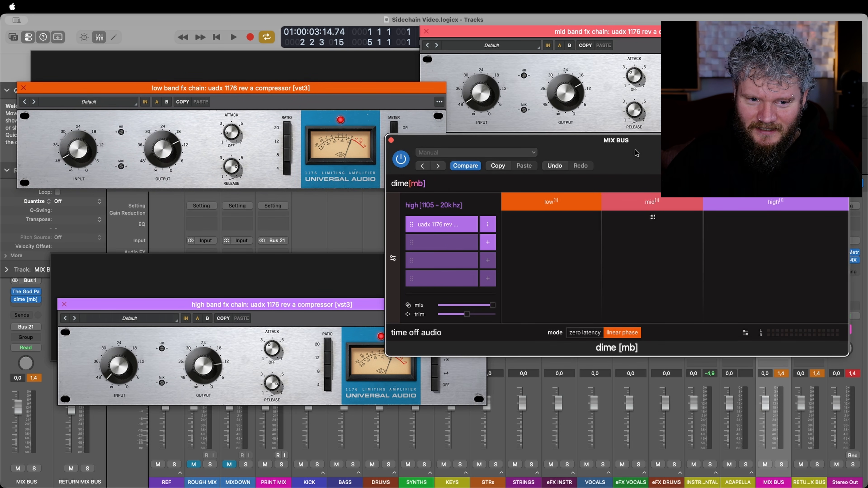
pyautogui.click(420, 225)
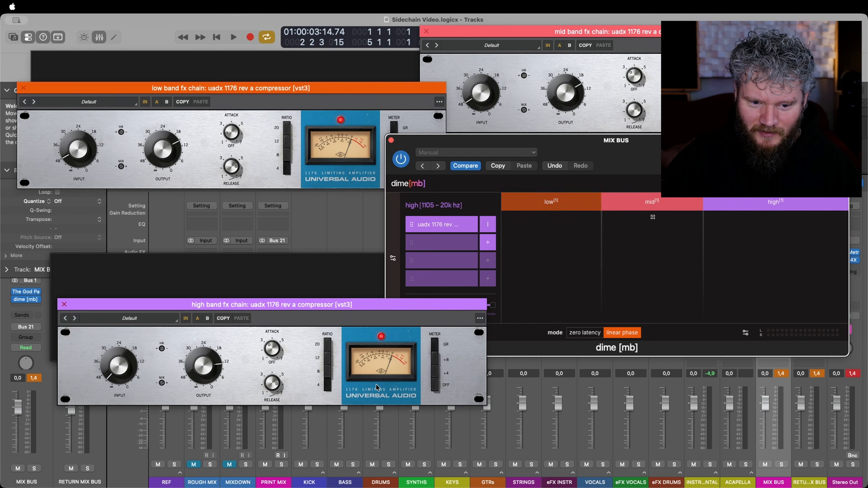
pyautogui.click(511, 187)
# Remove the 1176 compressor from the high, low and mid bands of dime [mb].
pyautogui.moveTo(461, 231)
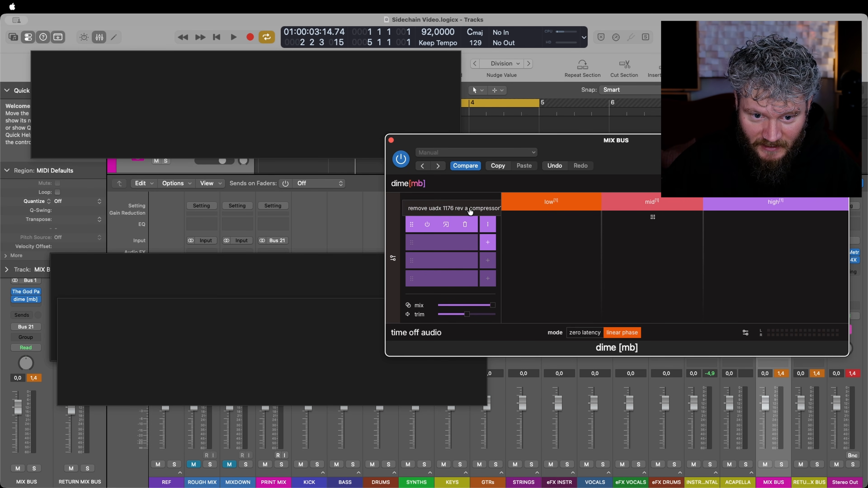
pyautogui.click(468, 218)
pyautogui.click(548, 204)
pyautogui.click(468, 219)
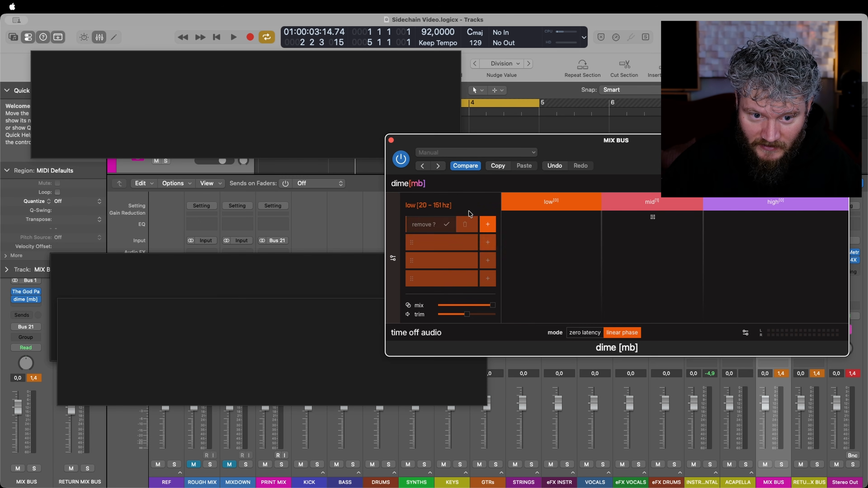
pyautogui.click(655, 205)
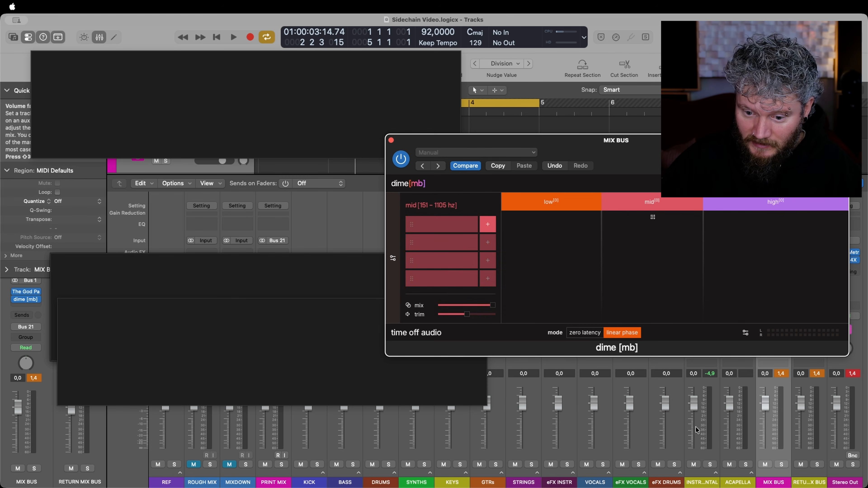
# Expand the instrumental track stack, solo the MUSIC bus and collapse the stack again.
pyautogui.click(715, 472)
pyautogui.click(716, 473)
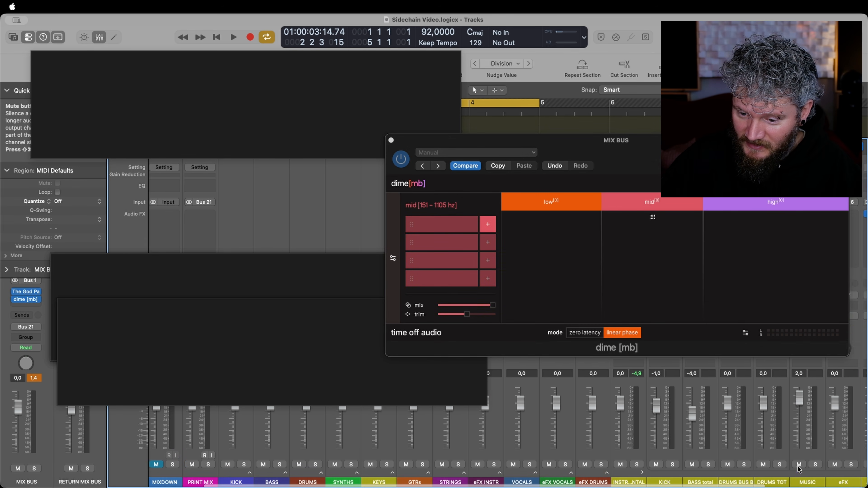
pyautogui.click(546, 191)
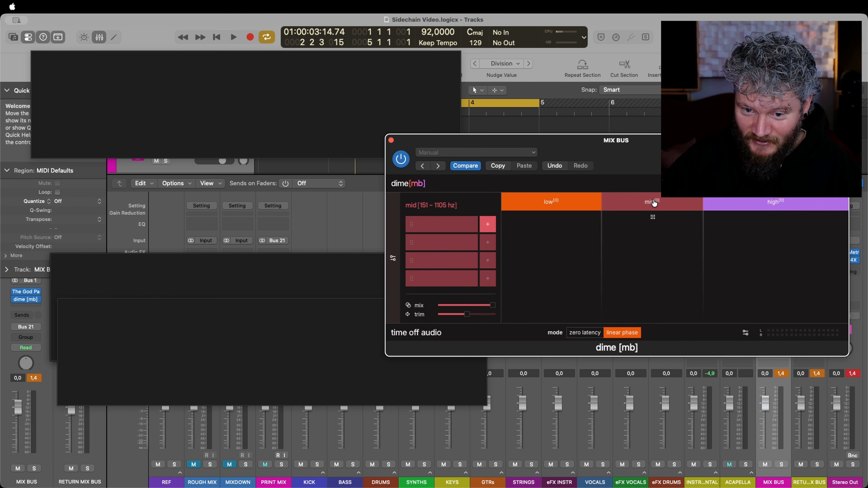
# Add the khs trance gate plugin to the mid band's effect chain.
pyautogui.click(493, 228)
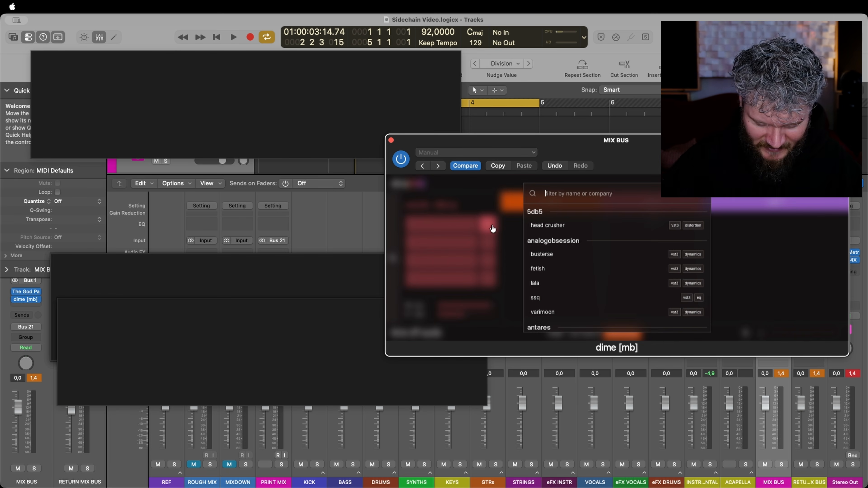
pyautogui.write('Khs')
pyautogui.press('Return')
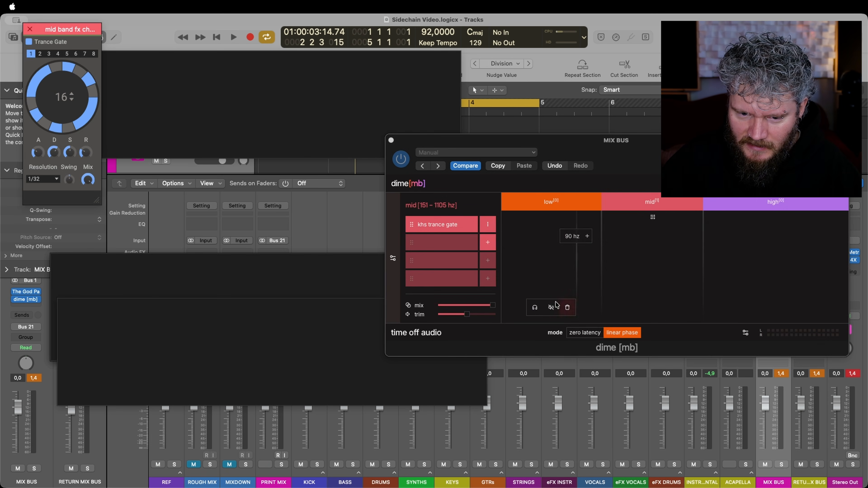
# Search the plugin list for valhalla and add valhallaroom to the high band's effect chain.
pyautogui.click(772, 202)
pyautogui.click(490, 228)
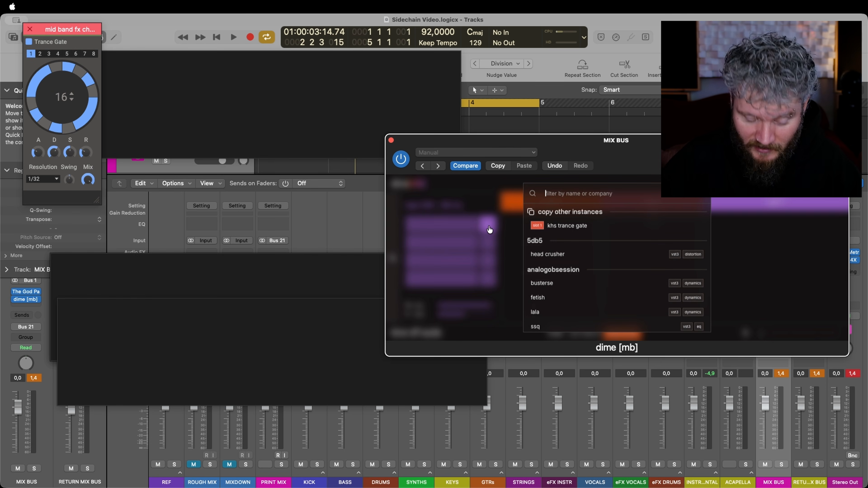
pyautogui.write('valhalla')
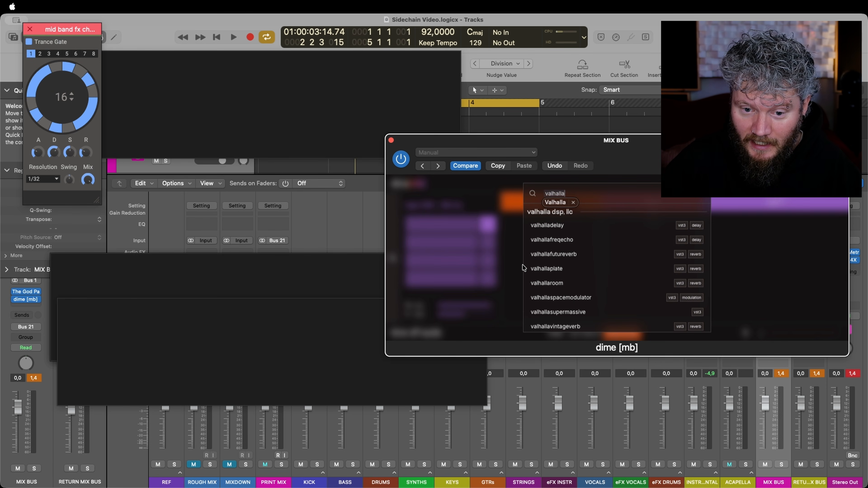
pyautogui.doubleClick(554, 283)
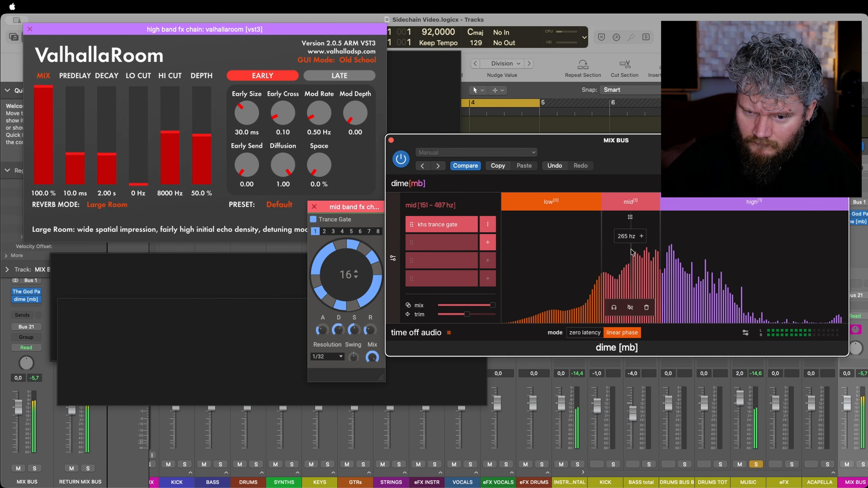
# Raise the crossover between the mid and high bands to 898 Hz and solo the mid band.
pyautogui.moveTo(659, 253); pyautogui.dragTo(694, 252)
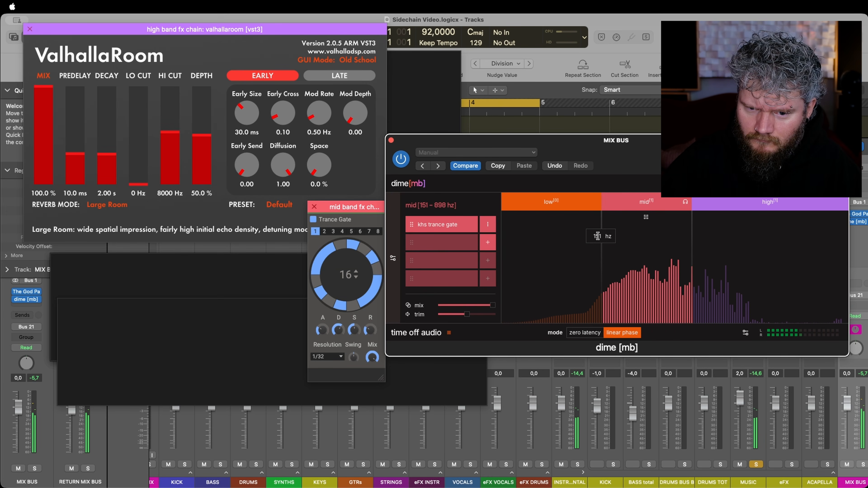
# Raise the crossover between the low and mid bands to 193 Hz and take the mid band out of solo.
pyautogui.moveTo(601, 222); pyautogui.dragTo(615, 225)
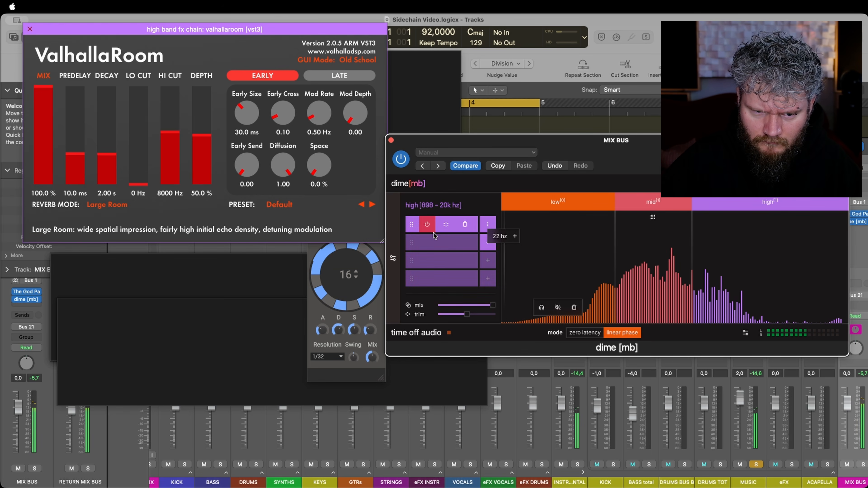
# Lower the hi cut of the high band's ValhallaRoom to 5070 Hz and its mix to 39.7%.
pyautogui.click(442, 232)
pyautogui.click(441, 233)
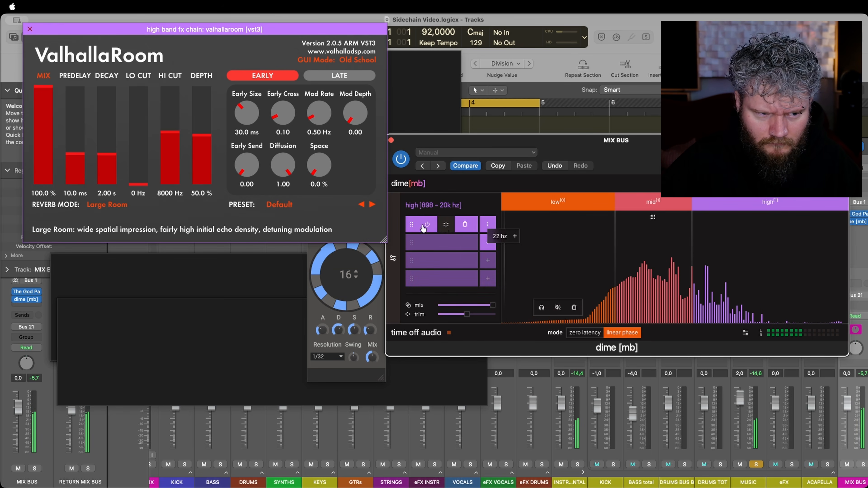
pyautogui.moveTo(169, 150); pyautogui.dragTo(169, 152)
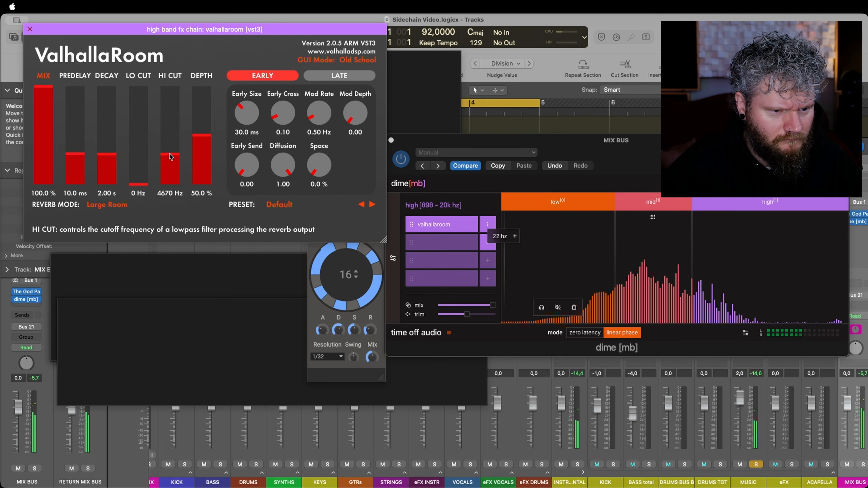
pyautogui.moveTo(54, 141); pyautogui.dragTo(53, 145)
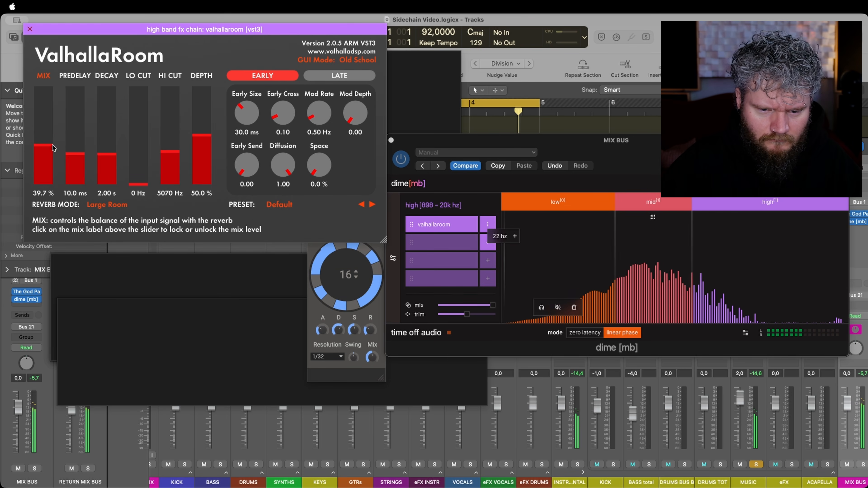
# Search the plugin list for flanger, add flanger bl-20 below khs trance gate in the mid band's chain and decline its welcome tour.
pyautogui.click(647, 209)
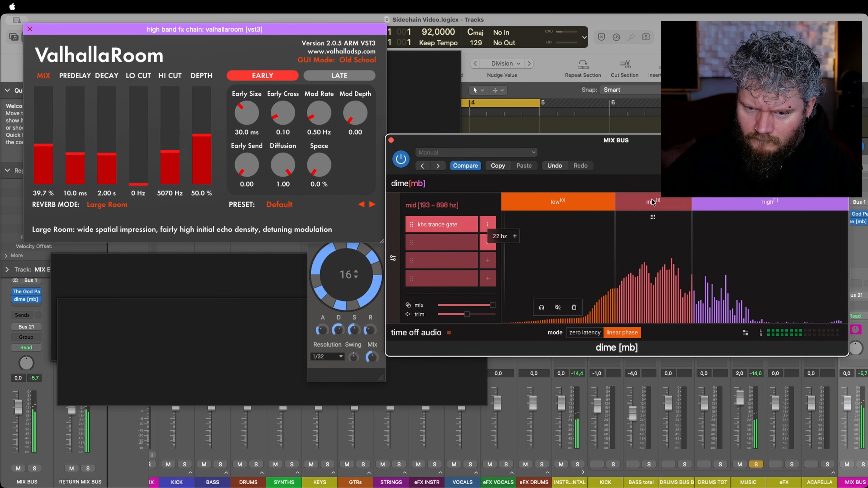
pyautogui.click(451, 228)
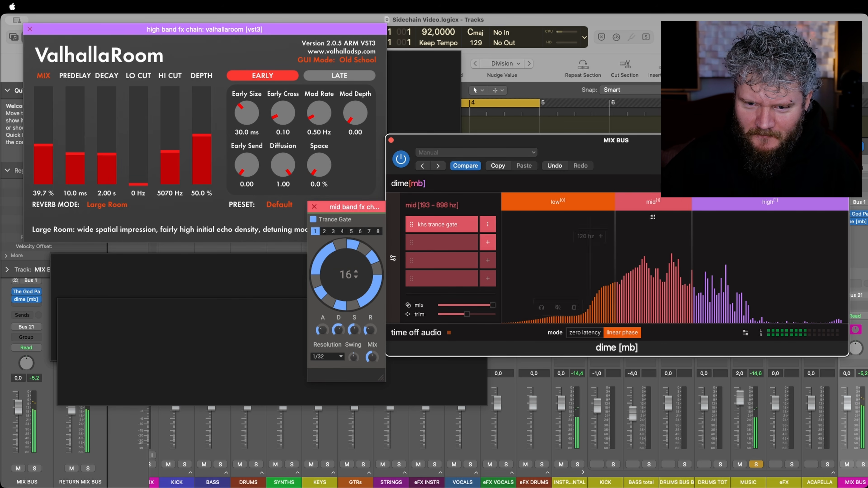
pyautogui.moveTo(427, 226)
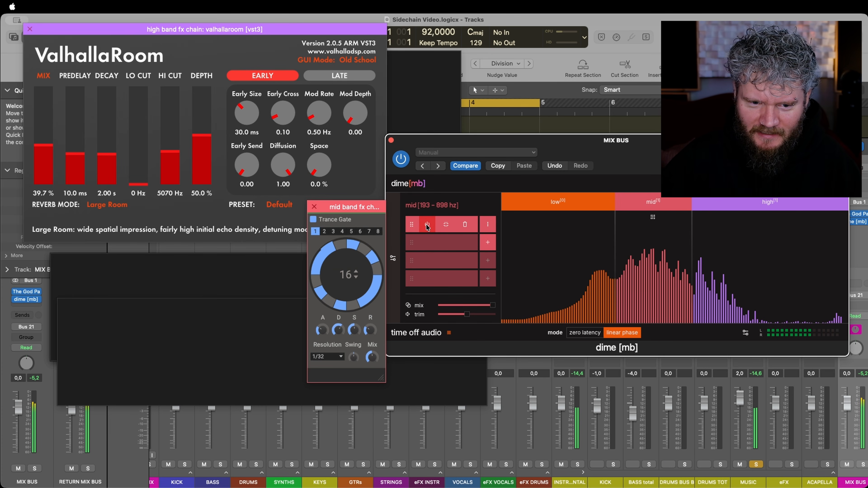
pyautogui.click(488, 243)
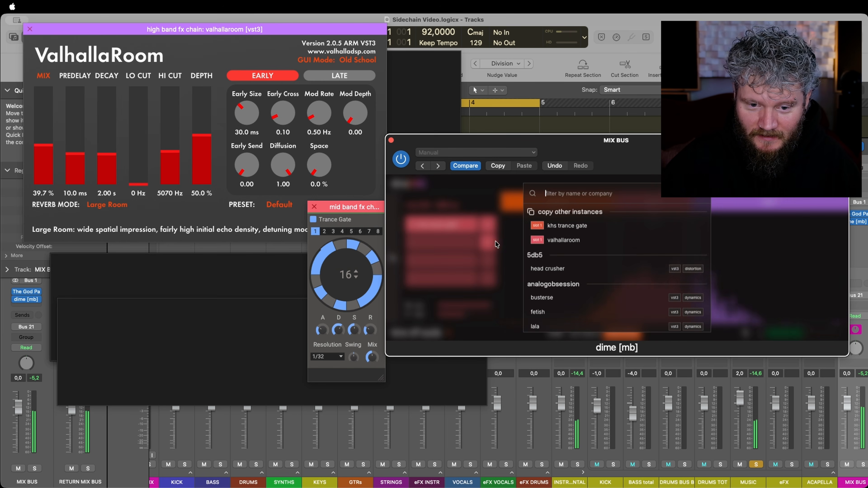
pyautogui.write('flanger')
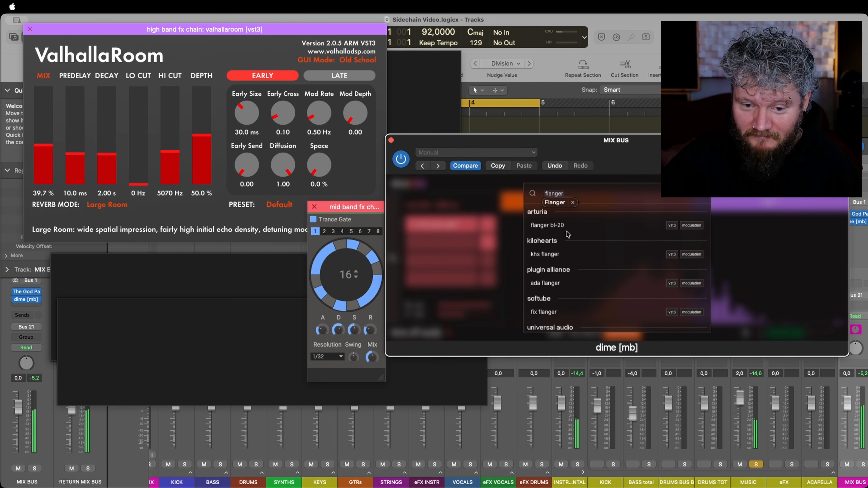
pyautogui.click(560, 225)
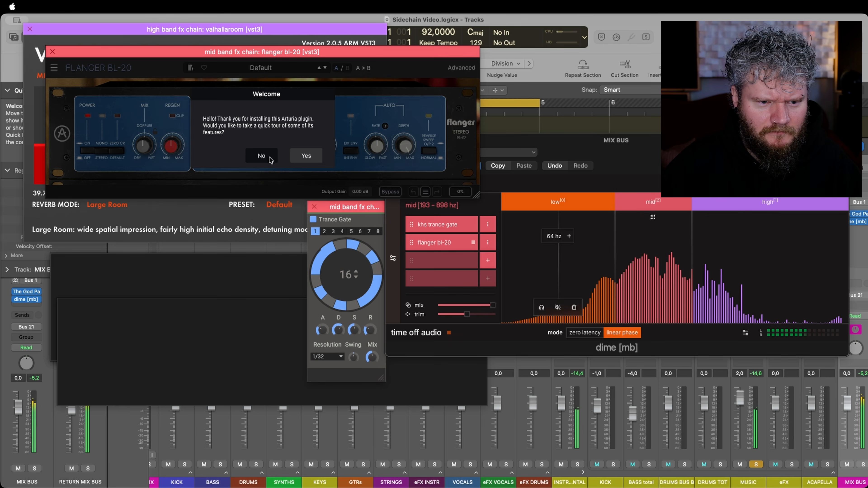
pyautogui.click(261, 155)
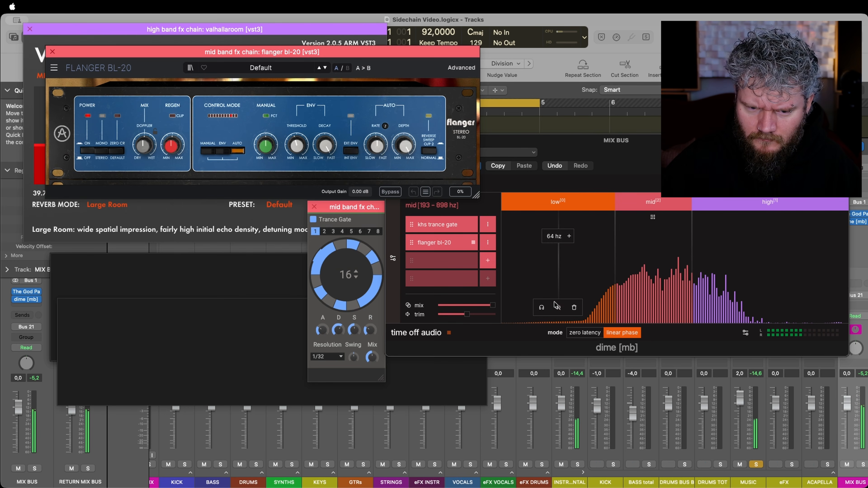
# Bypass khs trance gate in the mid band and adjust flanger bl-20 by reducing its depth and turning up its regen.
pyautogui.click(445, 224)
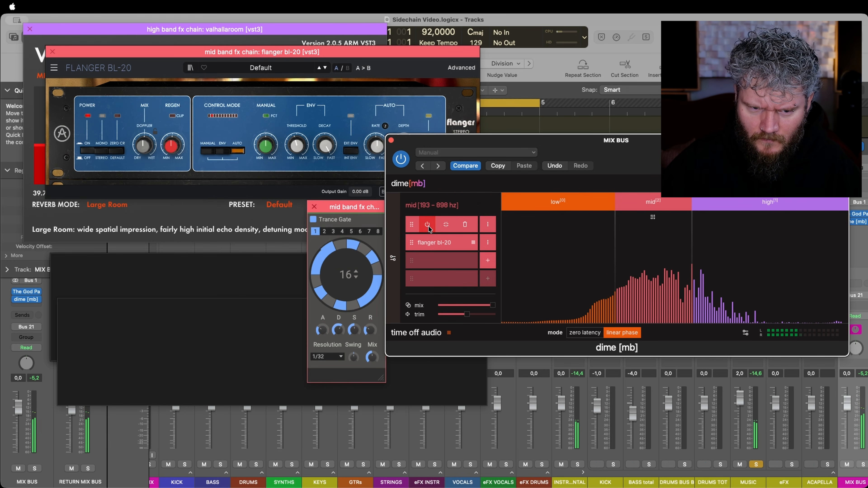
pyautogui.click(427, 224)
pyautogui.click(341, 54)
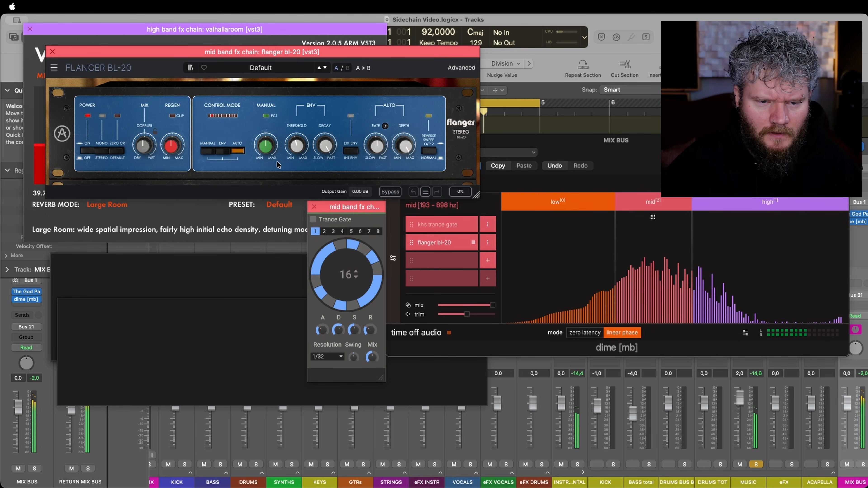
pyautogui.moveTo(404, 145); pyautogui.dragTo(404, 156)
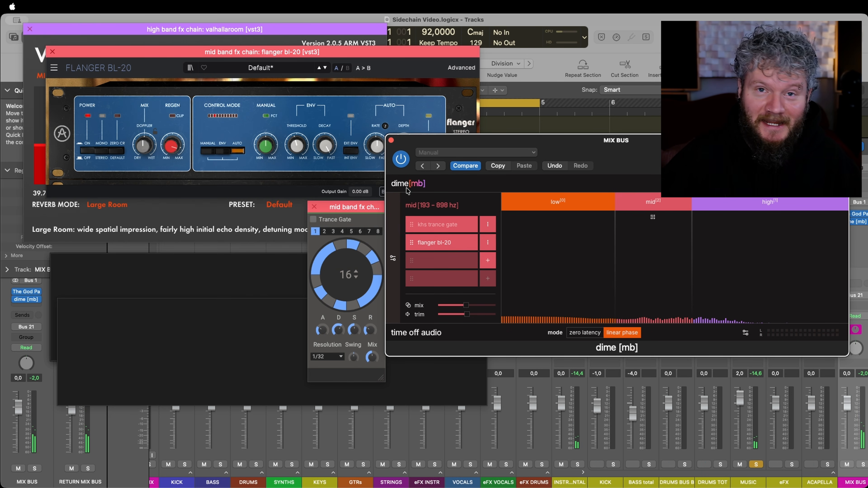
# Add ozone imager 2 to the low band's effect chain and narrow its width to -70% during playback.
pyautogui.click(567, 204)
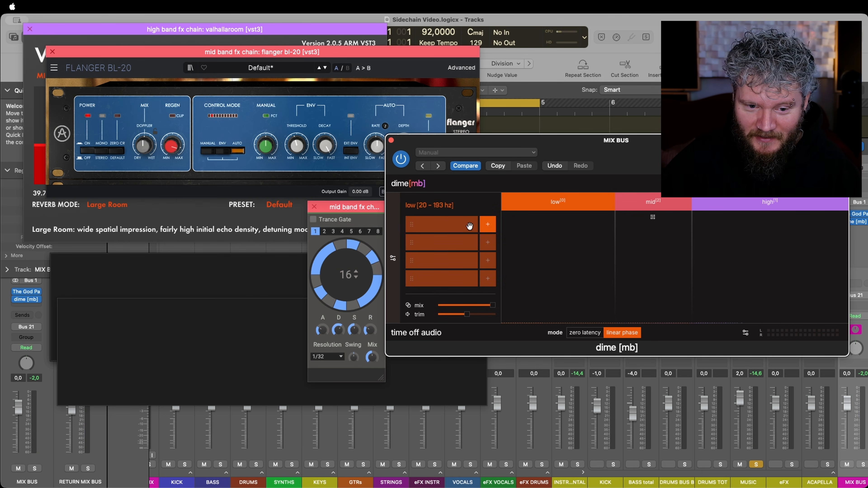
pyautogui.click(488, 225)
pyautogui.write('image')
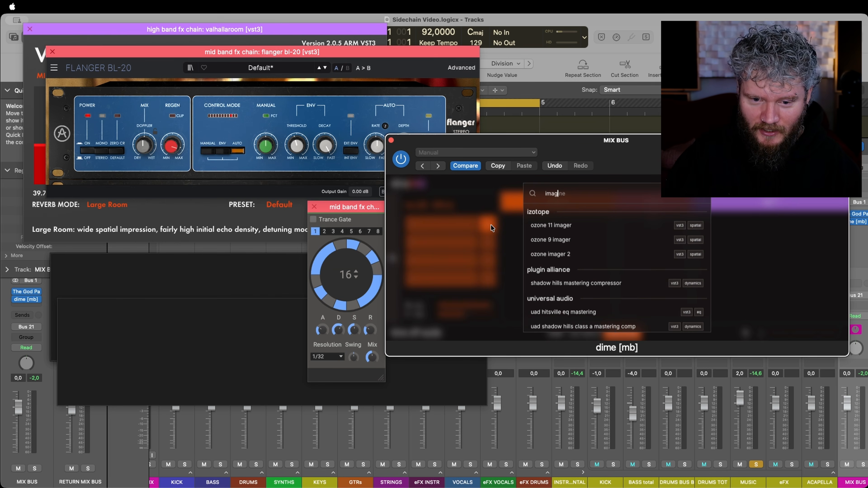
pyautogui.click(555, 255)
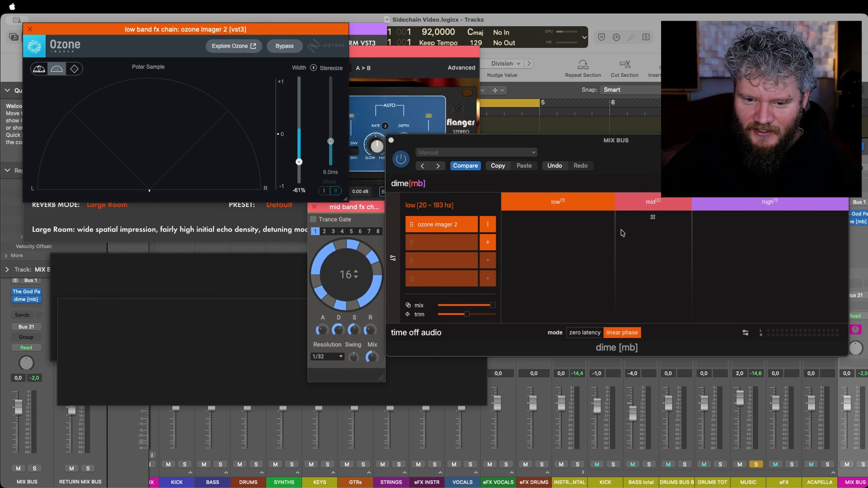
pyautogui.press('space')
pyautogui.moveTo(296, 162); pyautogui.dragTo(297, 165)
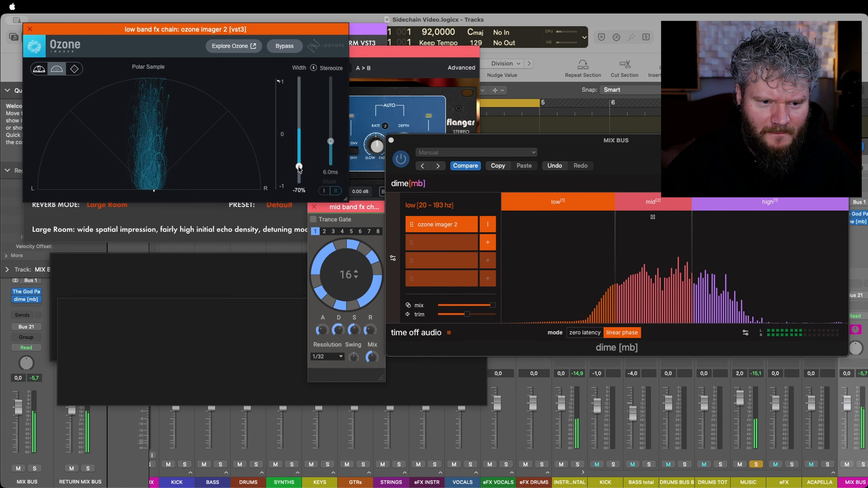
# Compare the mix with and without the multiband processing by toggling the bypass of dime [mb], leaving it bypassed.
pyautogui.click(638, 158)
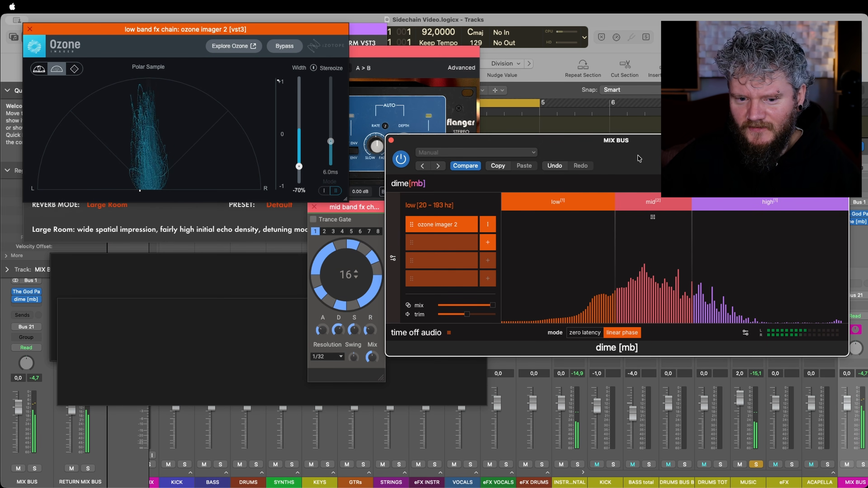
pyautogui.click(402, 159)
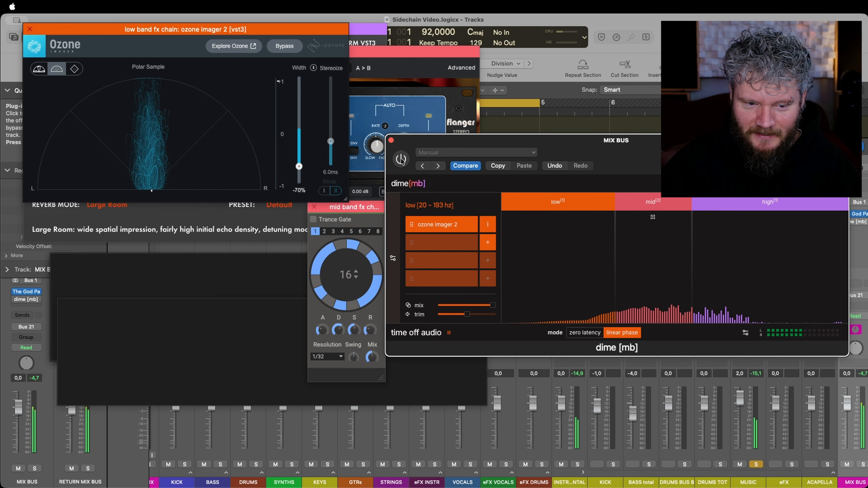
pyautogui.click(401, 159)
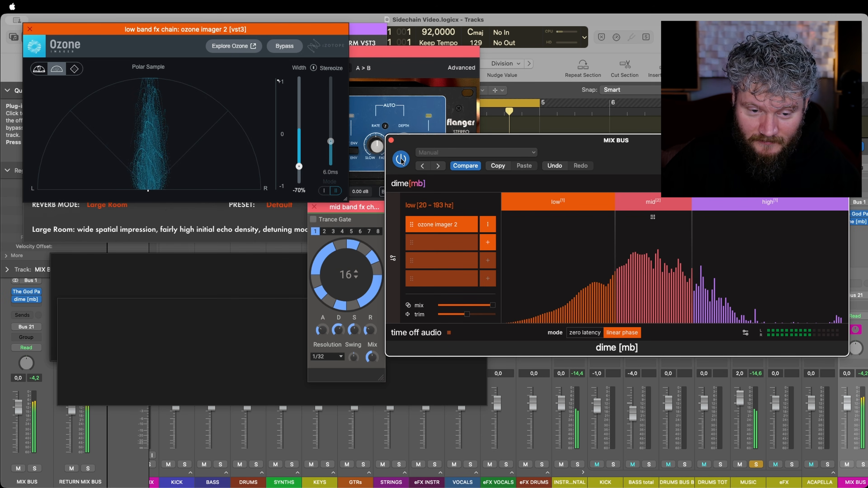
pyautogui.click(401, 160)
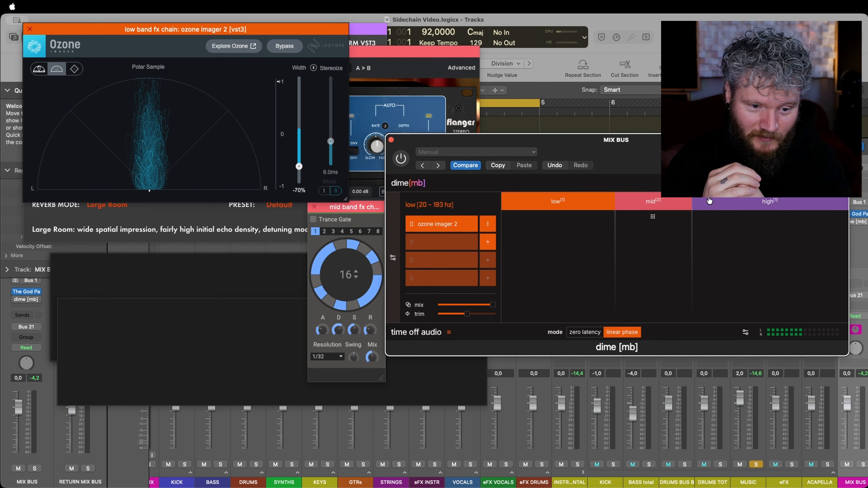
pyautogui.click(210, 321)
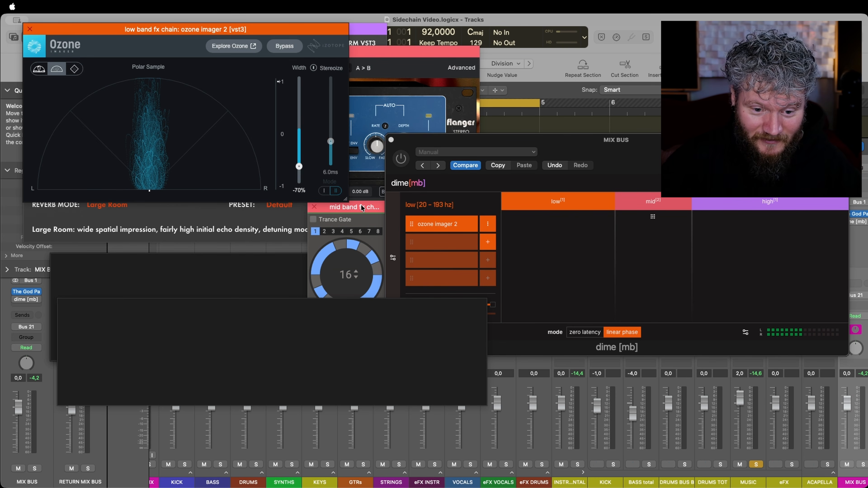
pyautogui.click(481, 175)
pyautogui.click(379, 209)
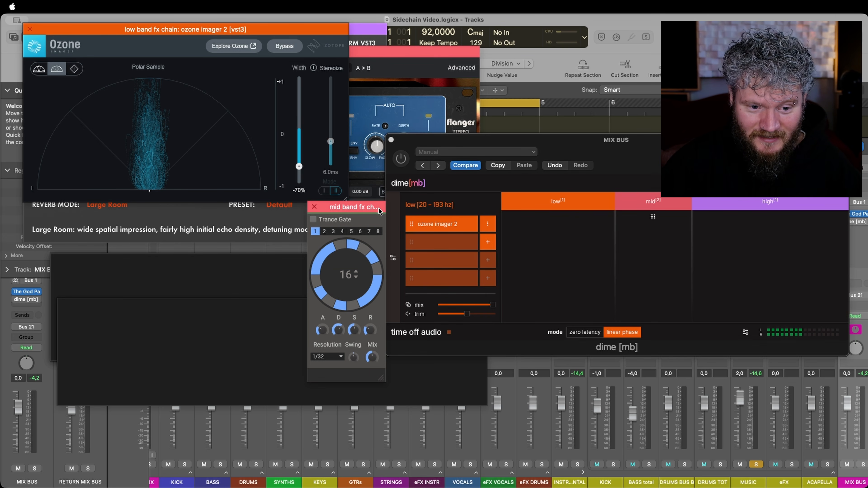